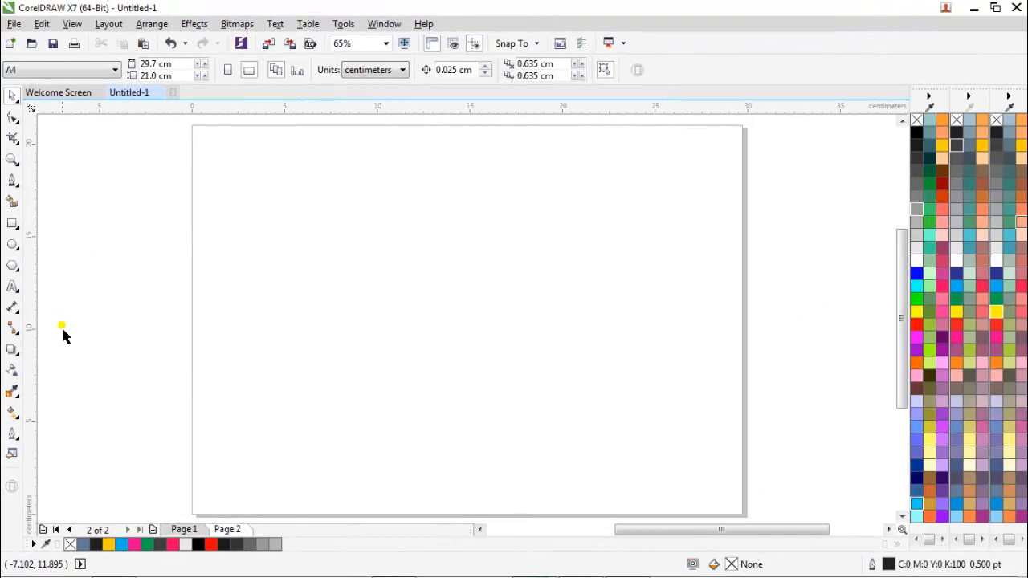
Step: Draw a rectangle sized 29.7 by 21 cm and centre it on the page as the background
left_click(12, 224)
left_click_drag(233, 146, 567, 356)
key("space")
left_click(170, 64)
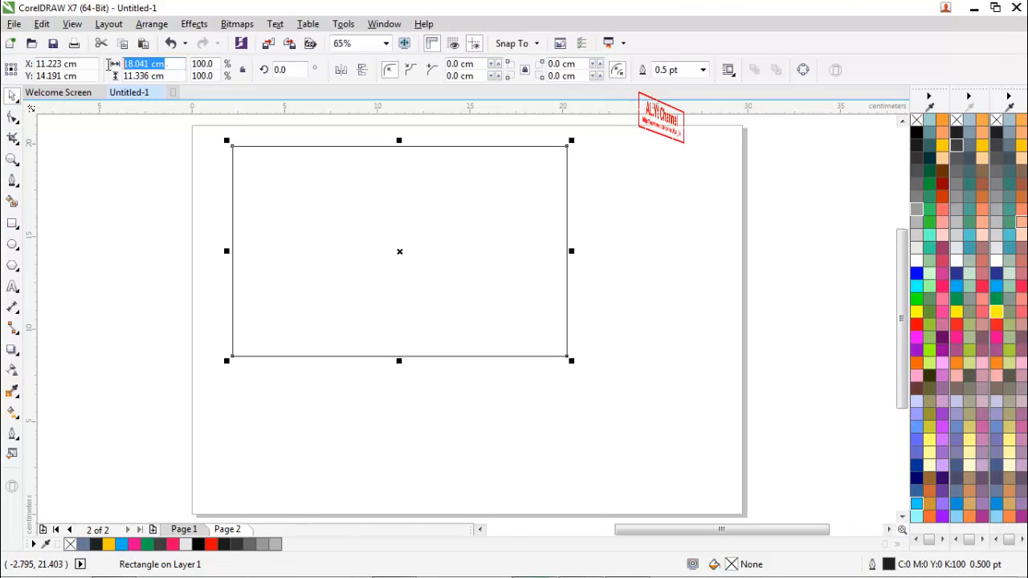
type("29.7")
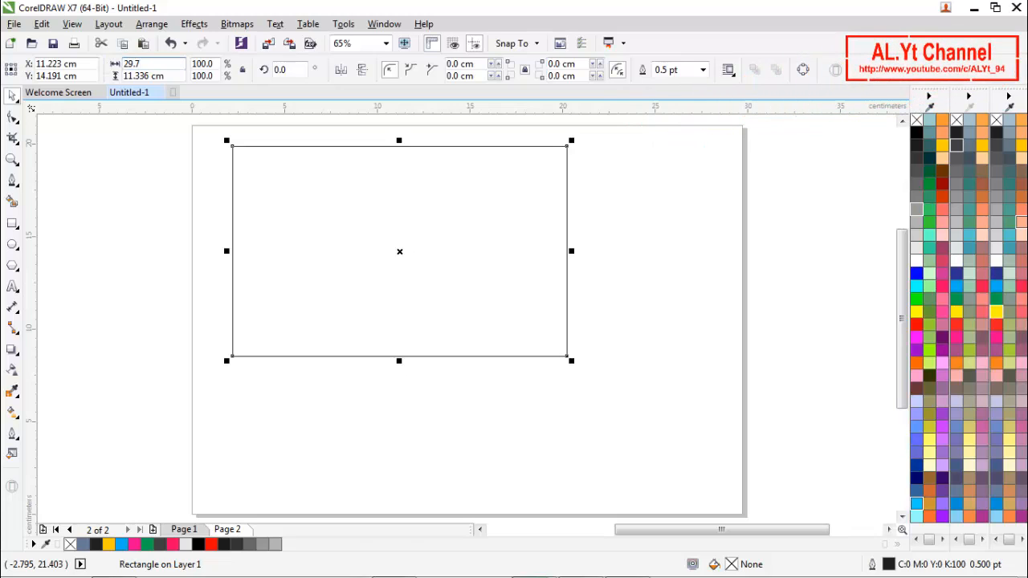
key("Tab")
type("21")
key("Return")
key("p")
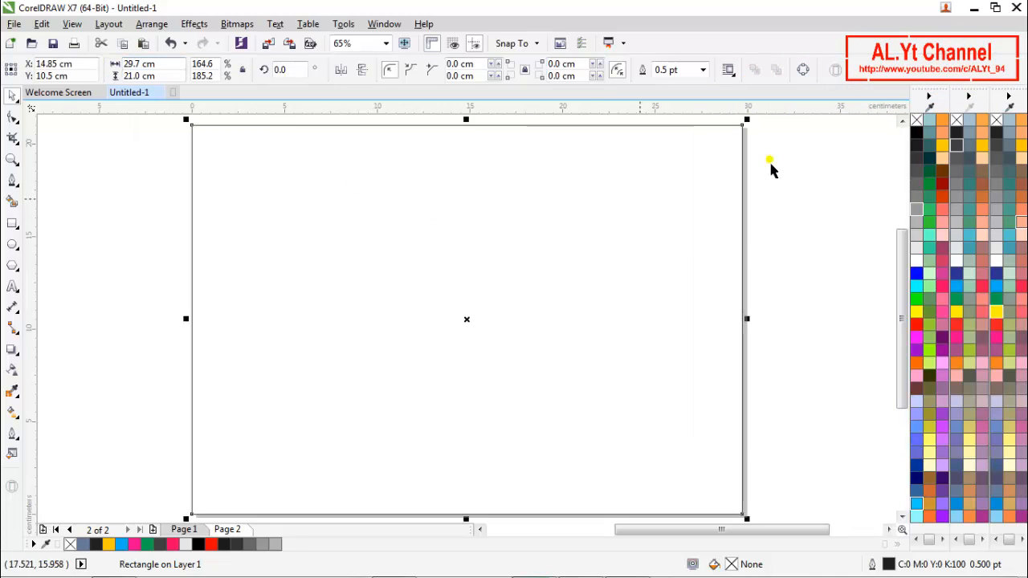
Step: Give the page-sized rectangle no outline and an elliptical fountain fill from light grey #E6E6E6 at the edges to white at the centre
left_click(916, 248)
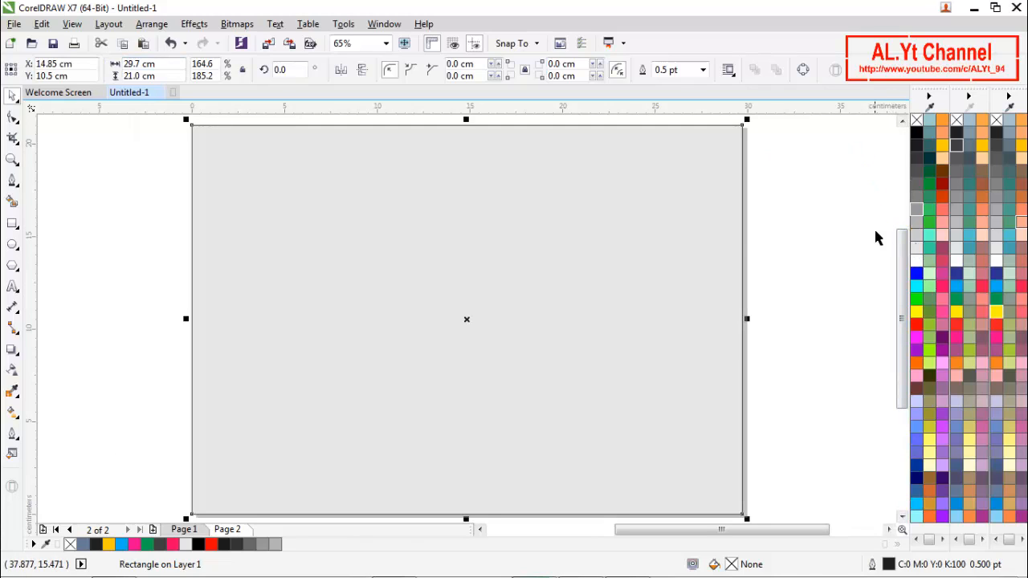
right_click(916, 119)
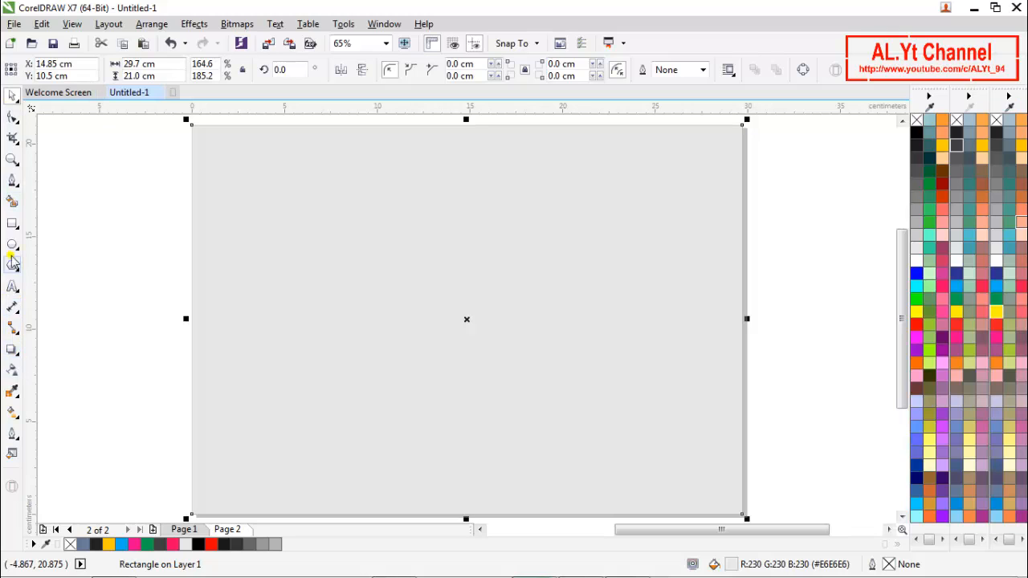
left_click(13, 415)
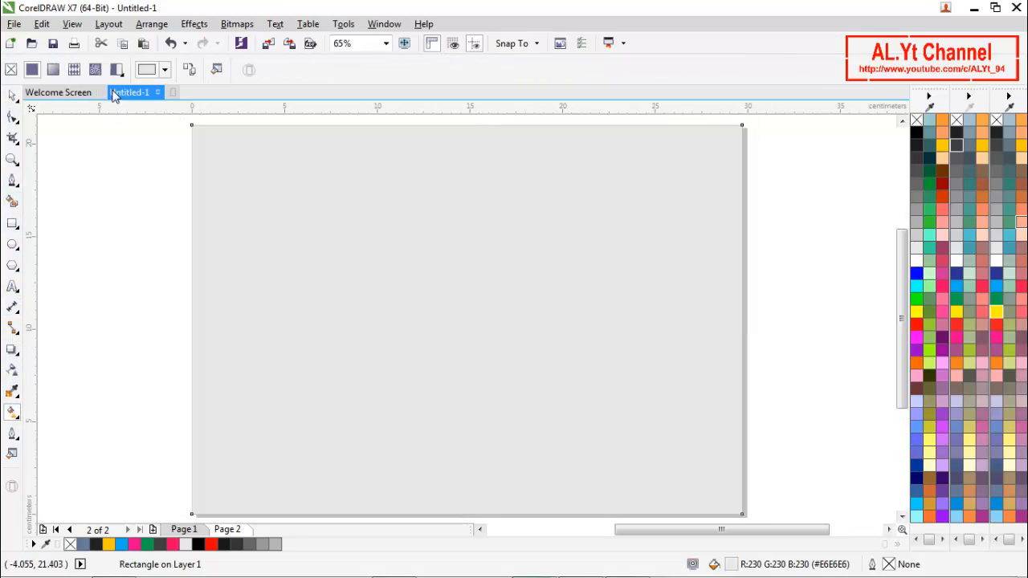
left_click(53, 70)
left_click(210, 69)
Step: Delete the old Glocious logo lying outside the page
scroll(441, 227, "down", 3)
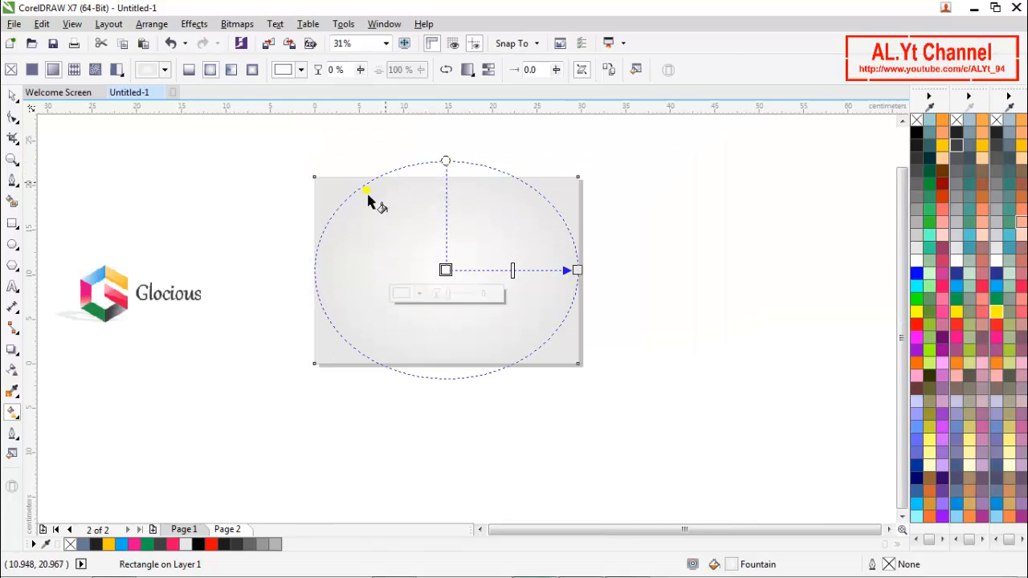
key("space")
left_click(170, 304)
key("Delete")
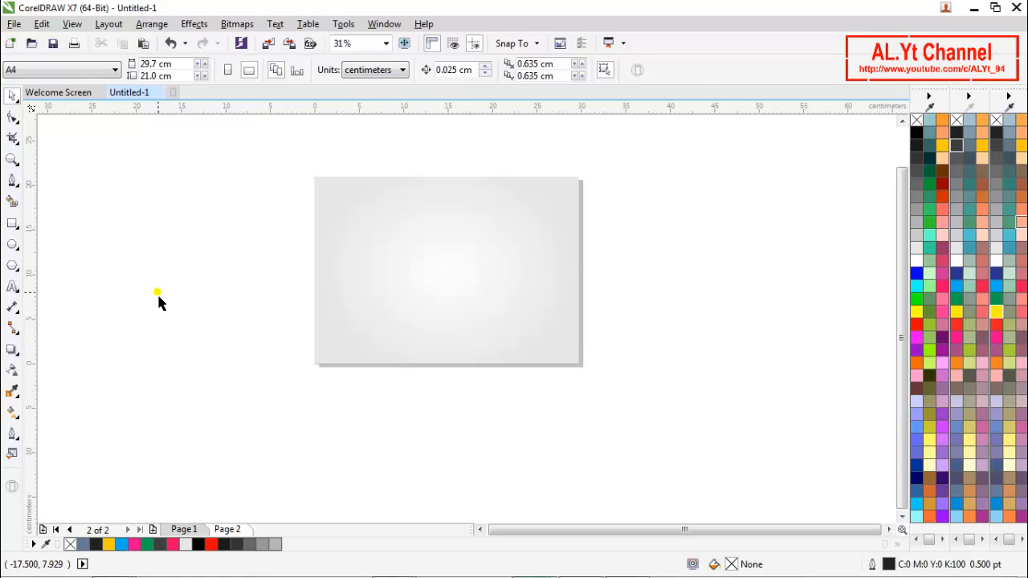
Step: Lock the gradient background rectangle so it cannot be selected or moved
key("z")
left_click(220, 71)
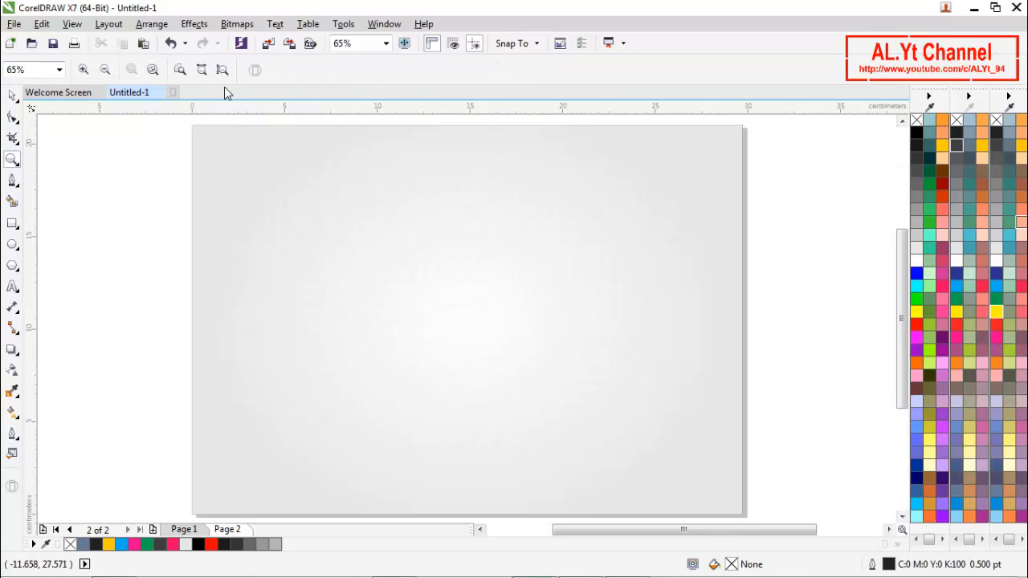
key("space")
right_click(328, 187)
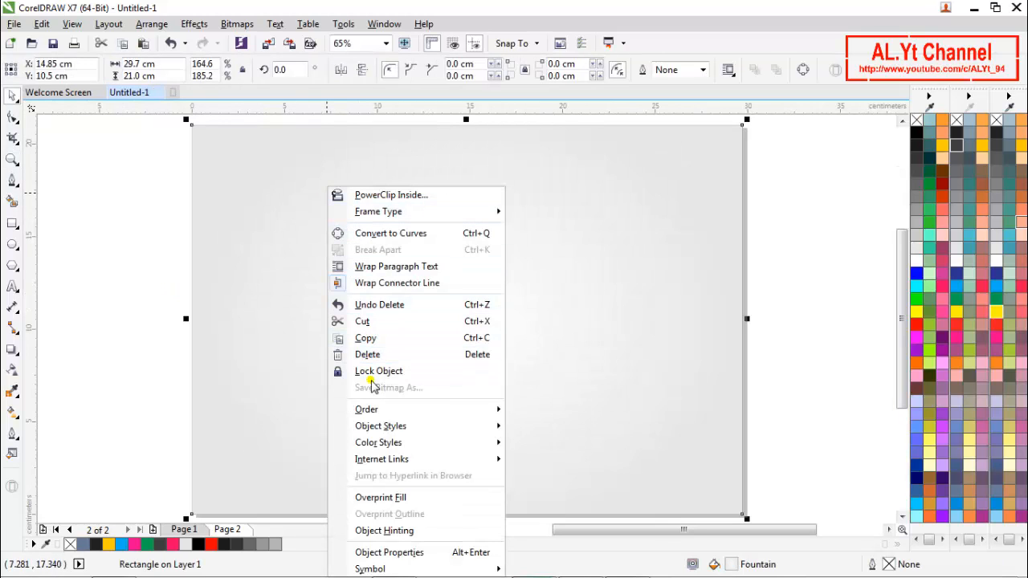
left_click(382, 378)
left_click(137, 248)
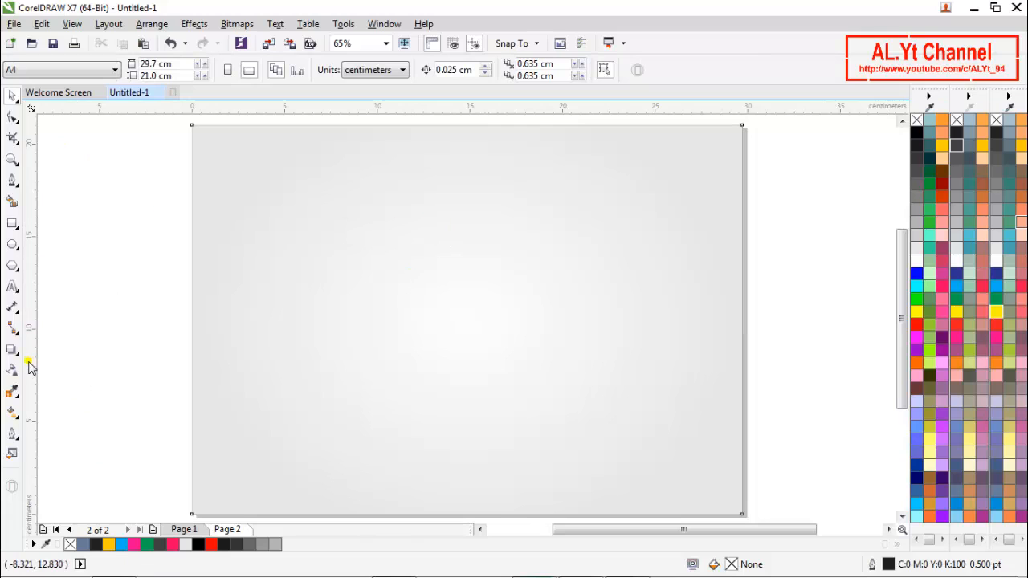
Step: Draw a hexagon about 10.3 by 11.9 cm centred on the page and add a concentric copy scaled to about 55%
left_click(13, 266)
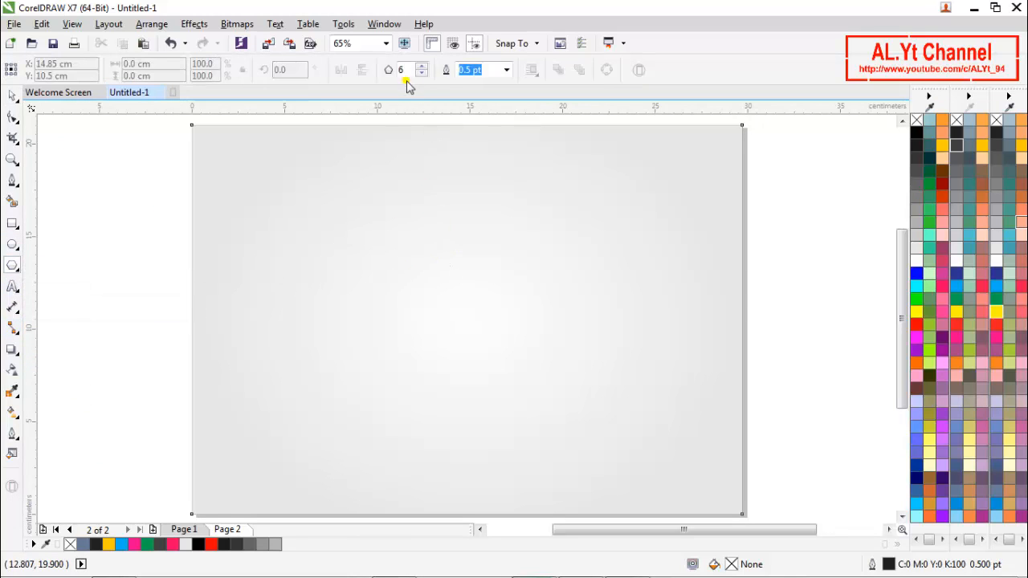
left_click_drag(384, 225, 578, 445)
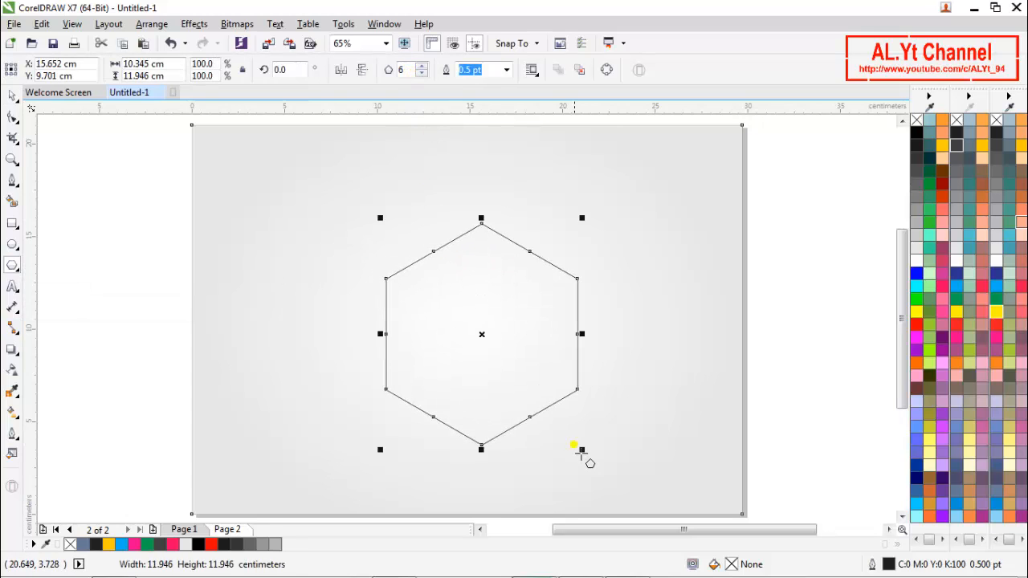
key("space")
key("p")
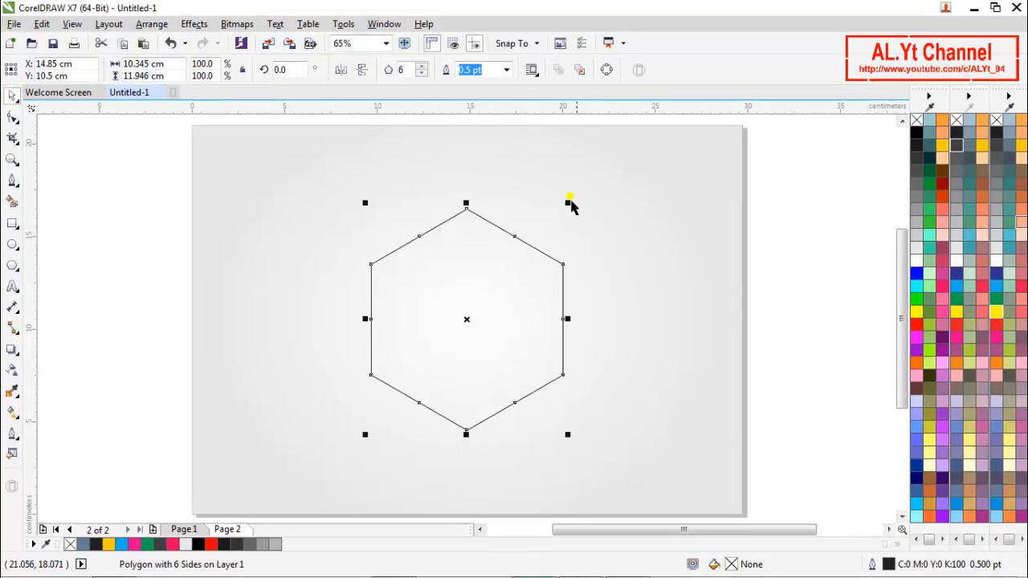
left_click_drag(575, 216, 539, 268)
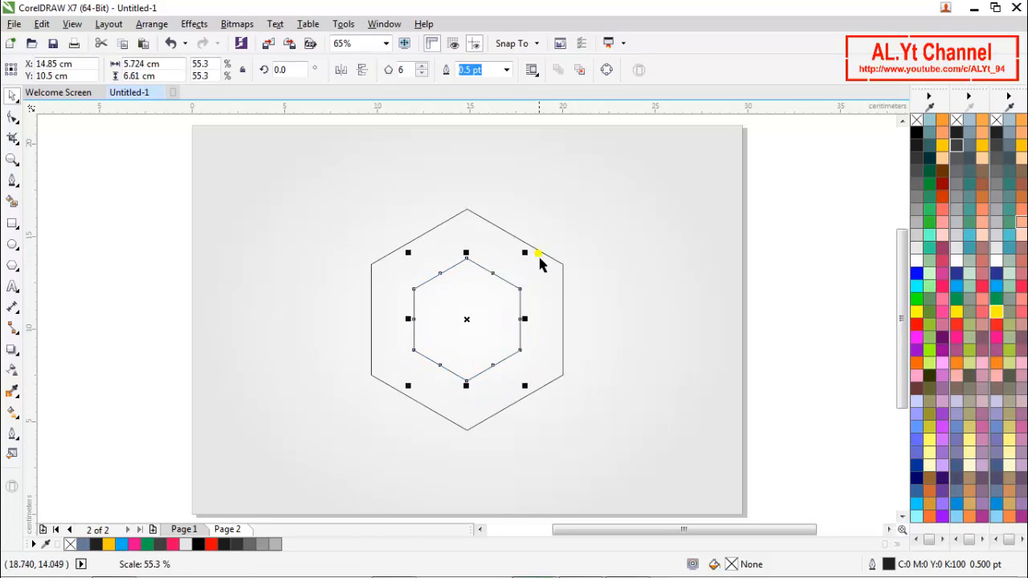
left_click(60, 216)
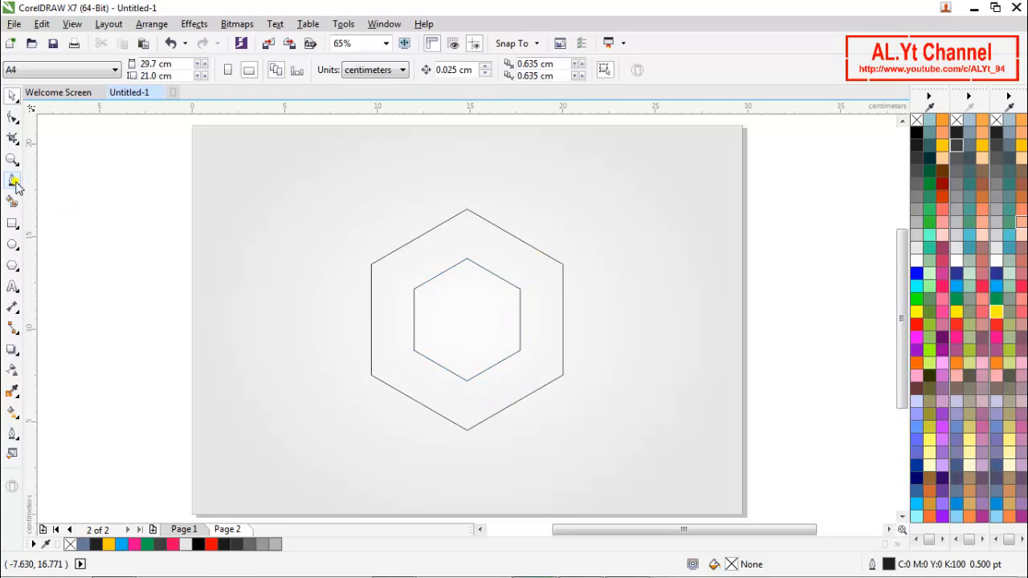
Step: Draw three straight lines with the Pen tool joining the opposite corners of the outer hexagon
left_click(15, 183)
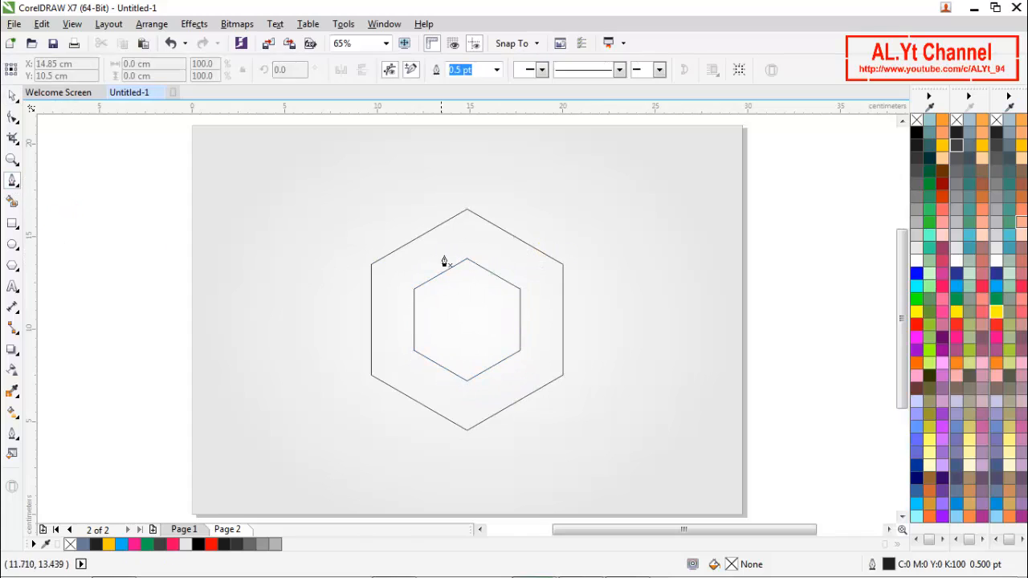
left_click(466, 210)
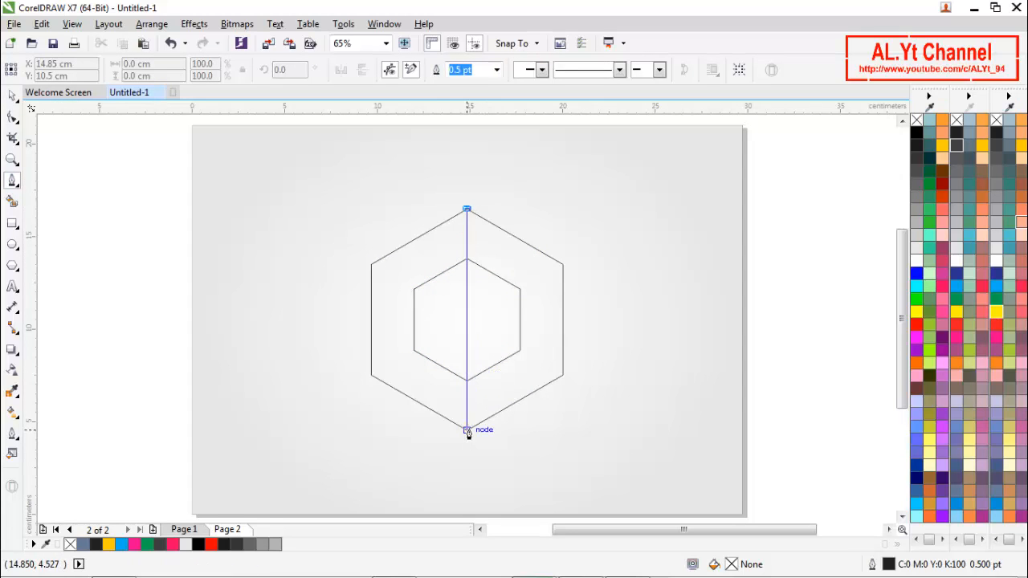
double_click(467, 431)
left_click(371, 375)
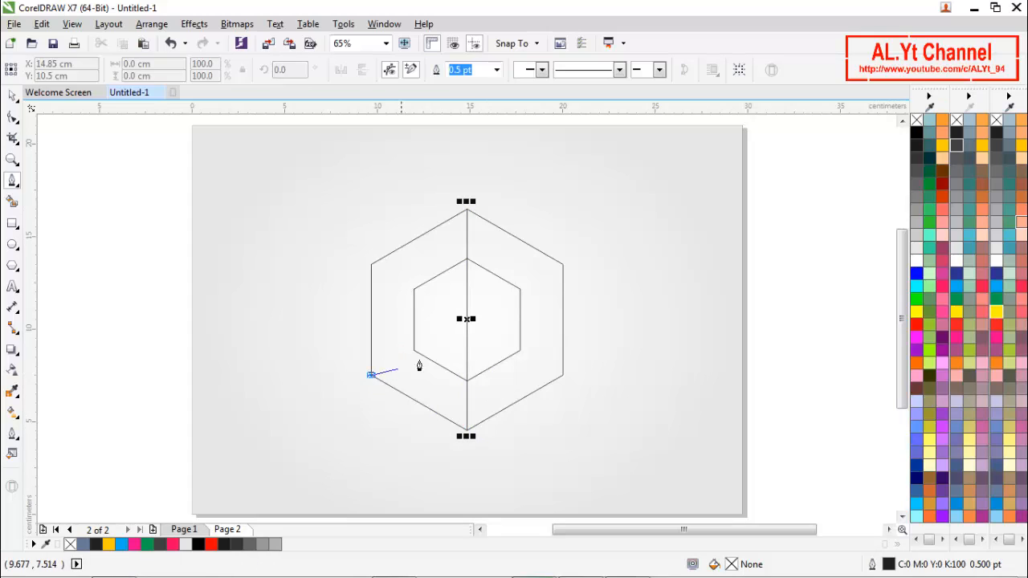
double_click(567, 269)
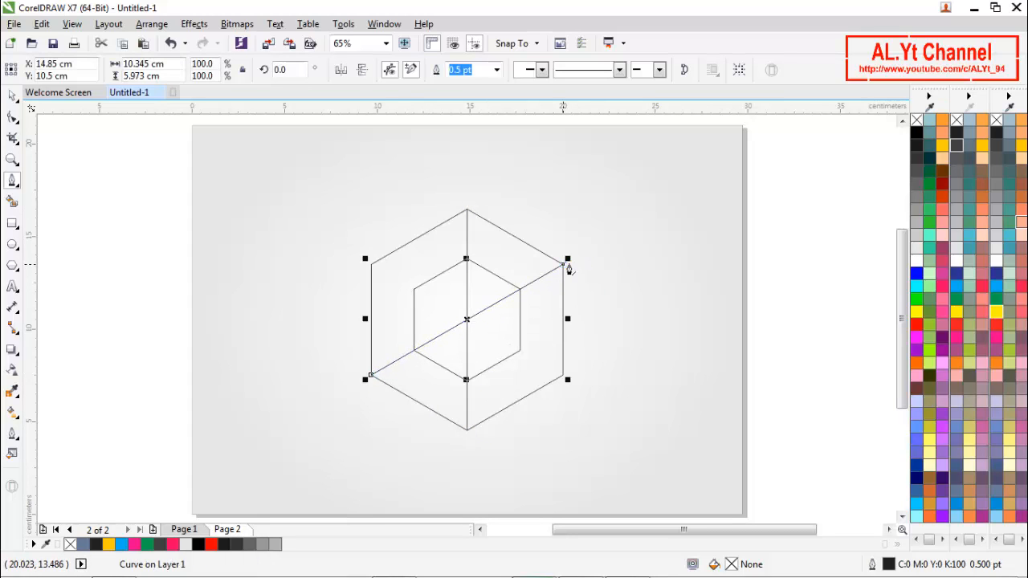
left_click(564, 378)
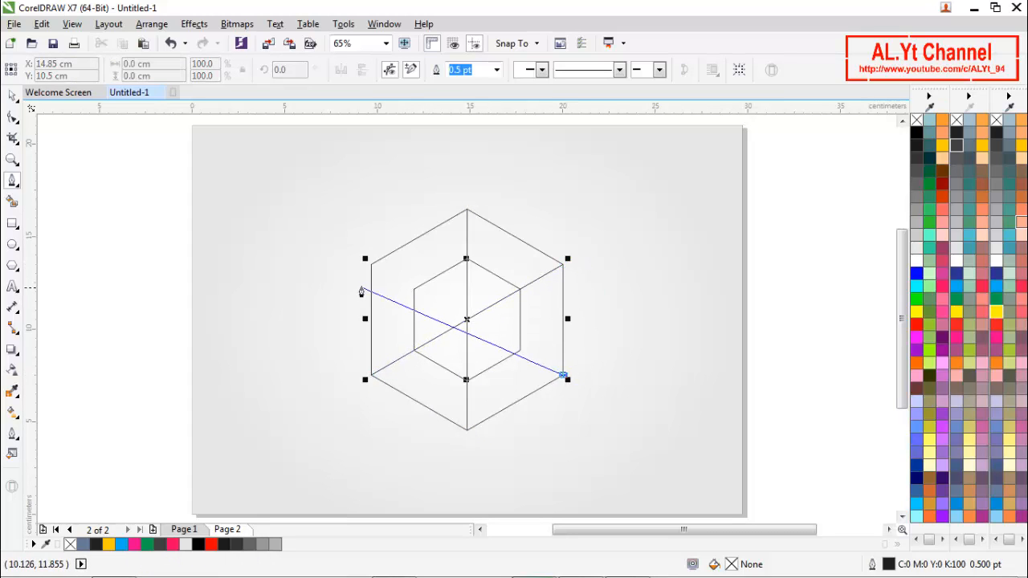
double_click(371, 265)
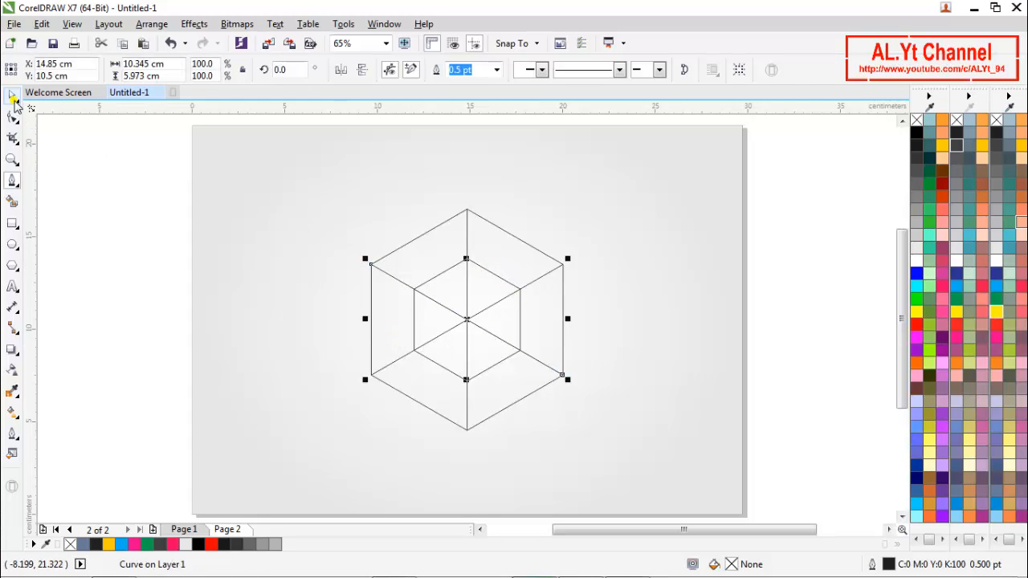
Step: Smart Fill five segments between the two hexagons in blue-grey C40 M20 Y0 K40, leaving the right vertical segment empty
left_click(12, 201)
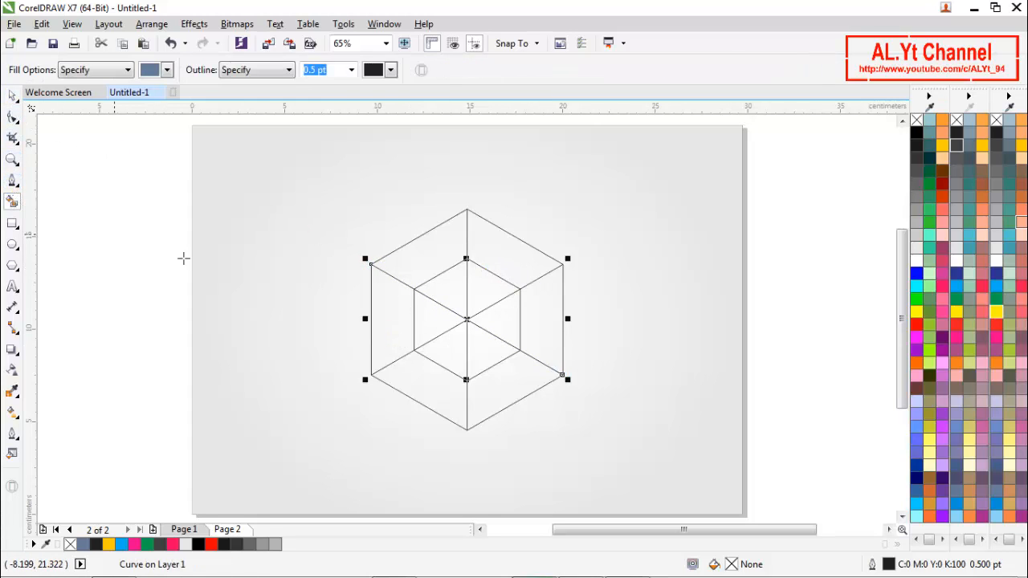
left_click(420, 276)
left_click(390, 301)
left_click(452, 397)
left_click(518, 397)
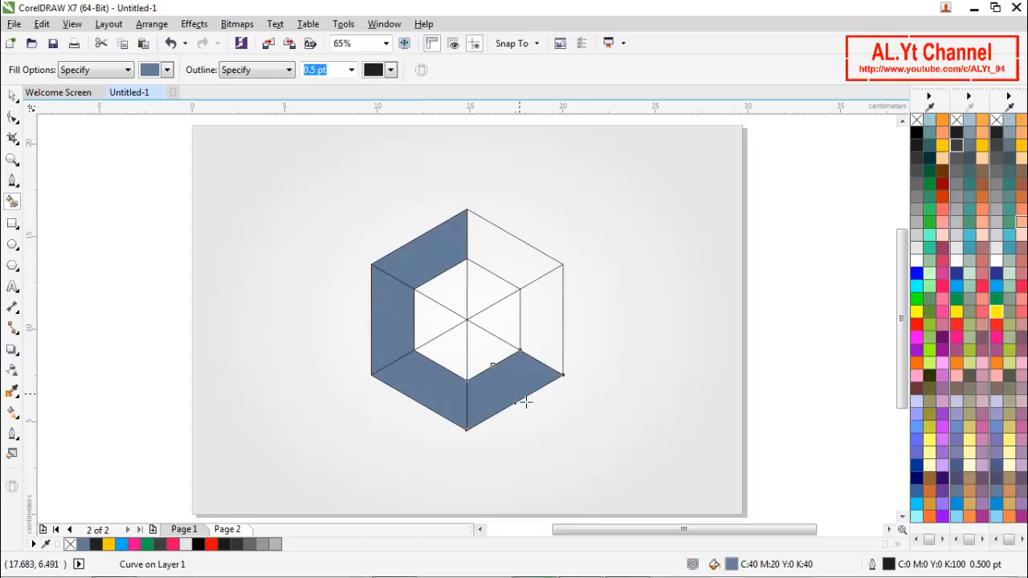
left_click(520, 254)
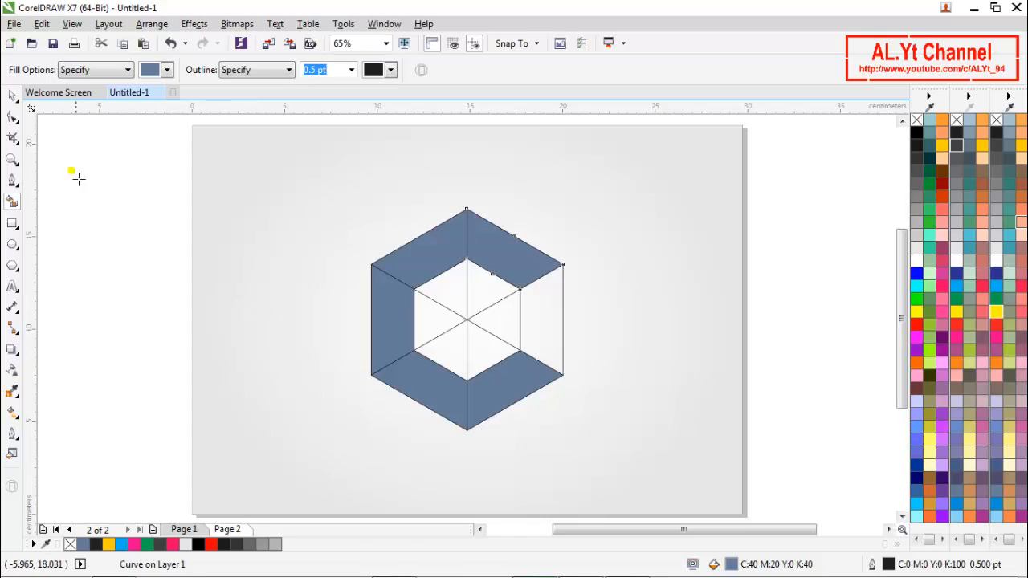
Step: Copy the filled upper-right segment of the hexagon ring and paste a duplicate in place
left_click(12, 96)
left_click(719, 265)
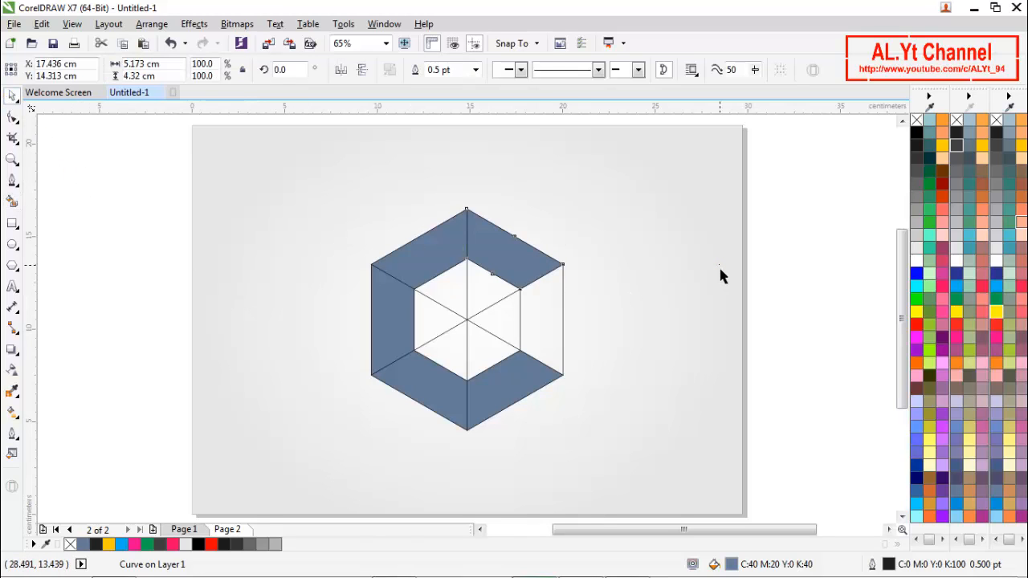
left_click(491, 253)
right_click(491, 254)
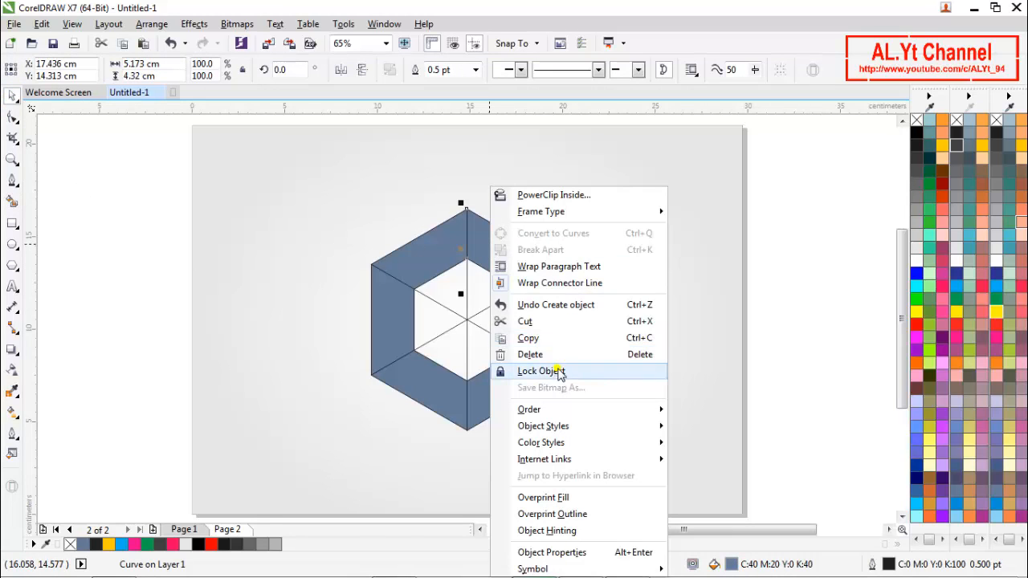
left_click(827, 373)
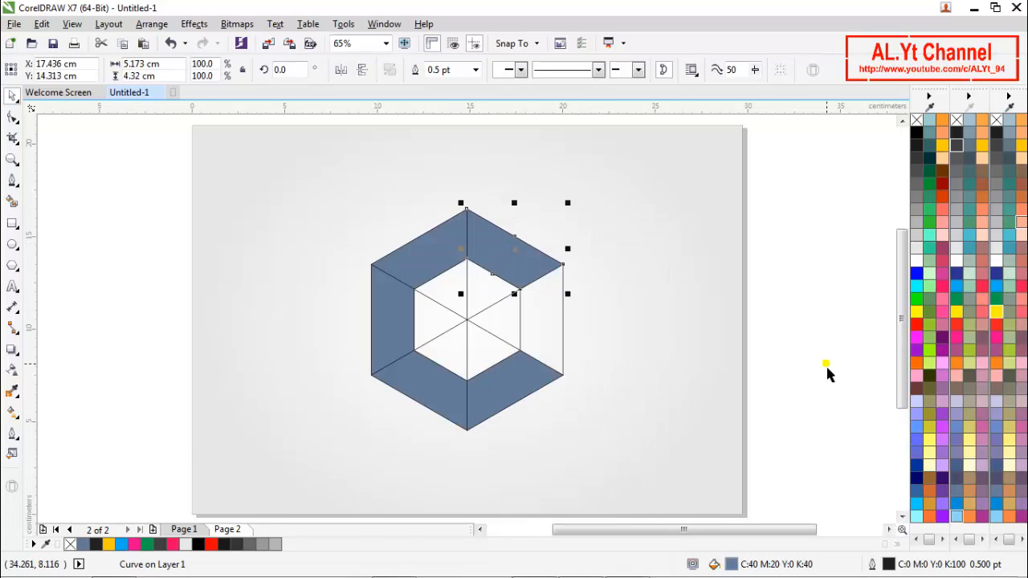
left_click(612, 258)
left_click(518, 258)
right_click(517, 259)
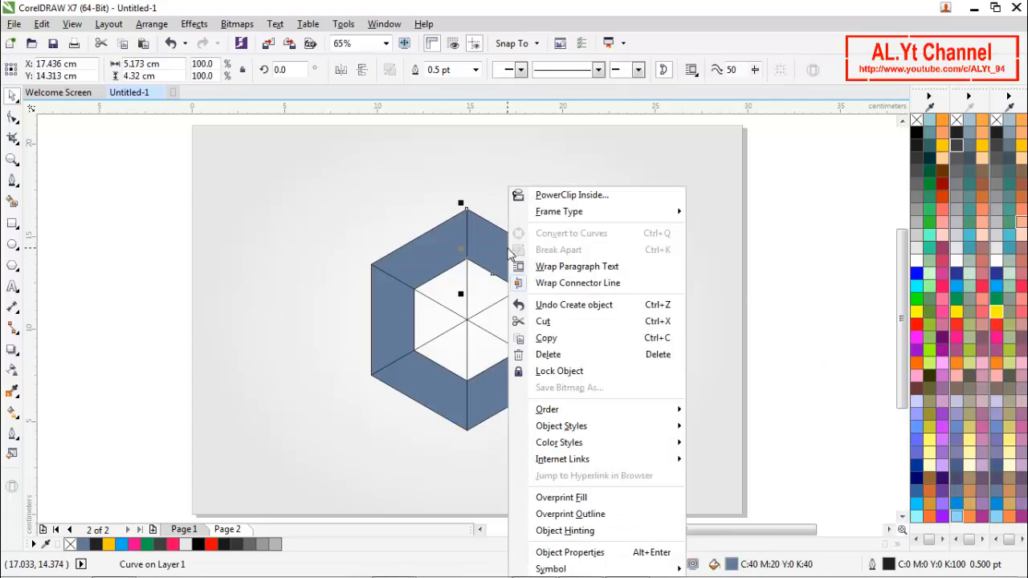
left_click(546, 338)
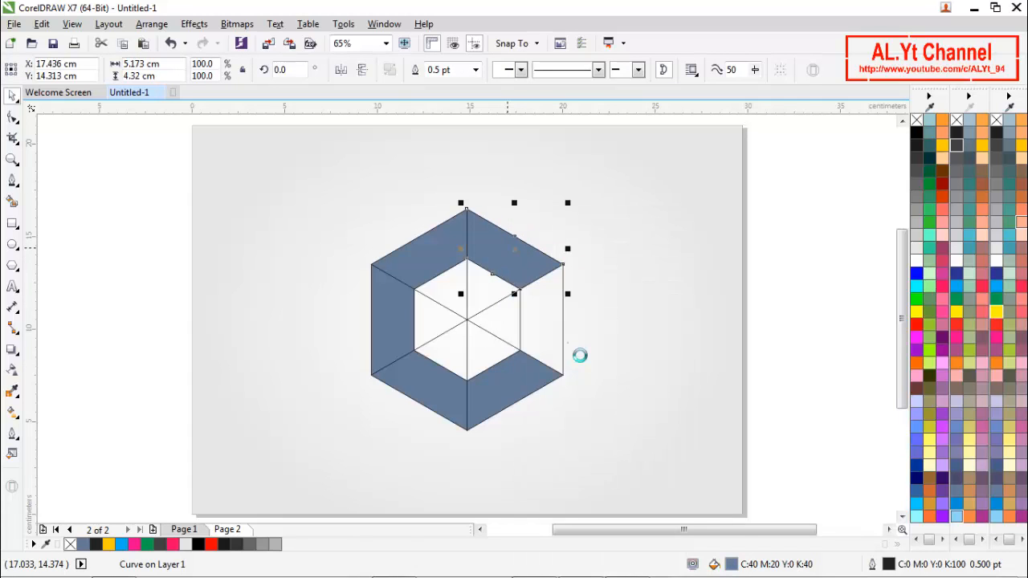
right_click(788, 254)
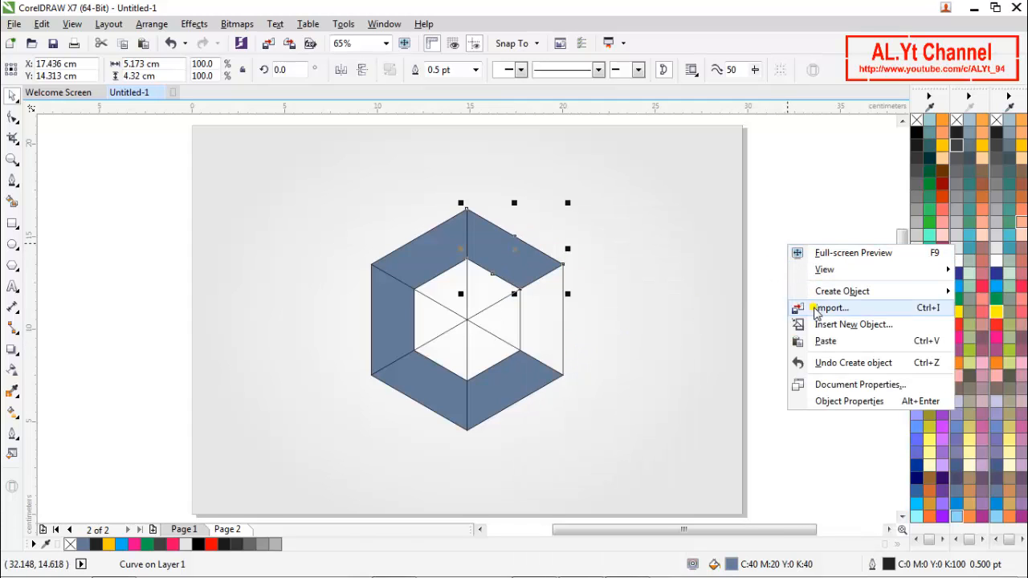
left_click(811, 335)
left_click(581, 298)
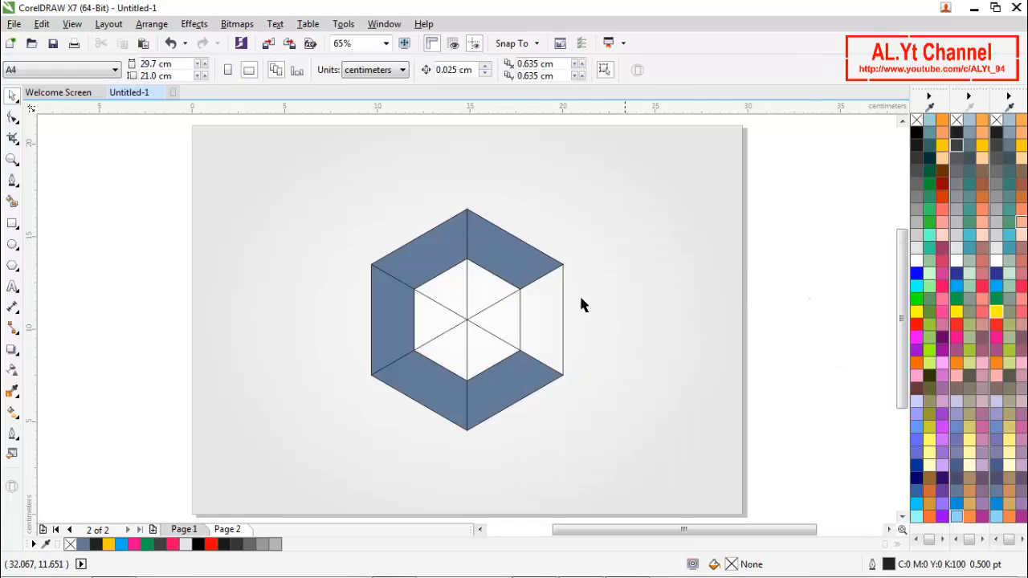
Step: Move the duplicated segment straight down until its lowest corner meets the inner hexagon's lower-right corner
left_click(511, 270)
left_click_drag(521, 271, 522, 351)
scroll(525, 358, "up", 5)
scroll(549, 313, "down", 3)
left_click(647, 307)
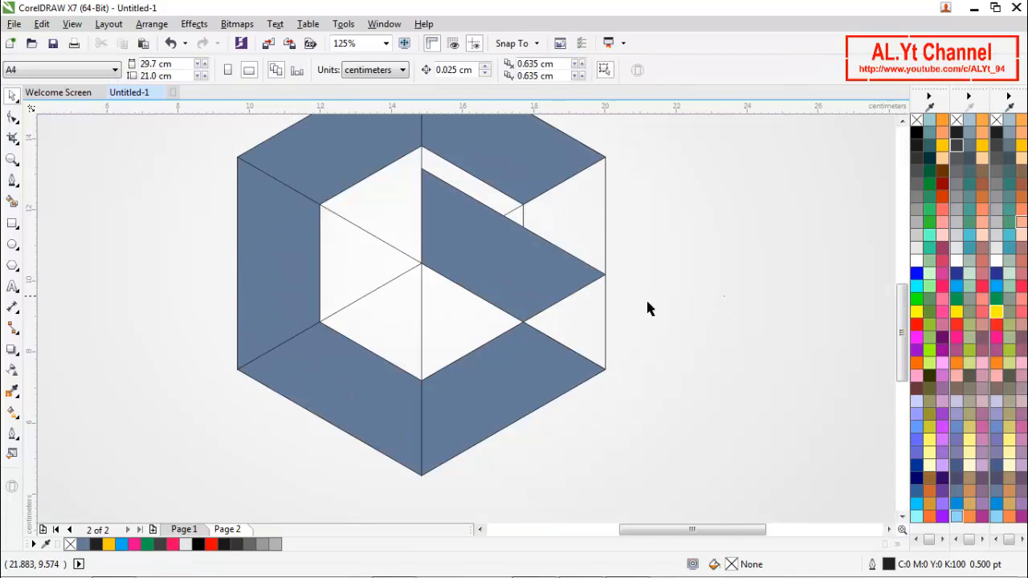
Step: Smart Fill the small triangle between the moved segment and the lower-right segment with the same blue-grey
left_click(11, 203)
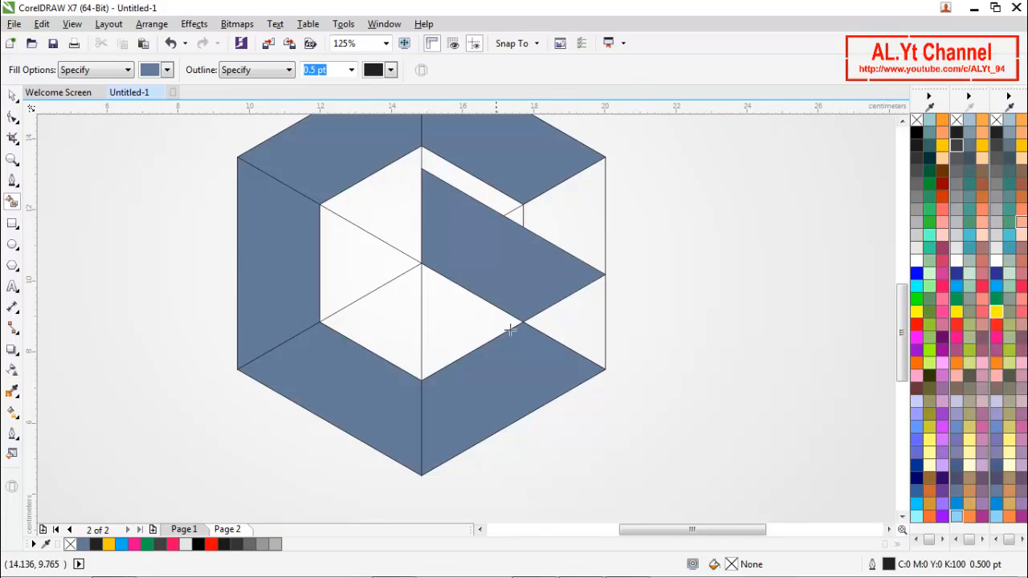
left_click(571, 336)
scroll(715, 305, "down", 3)
key("space")
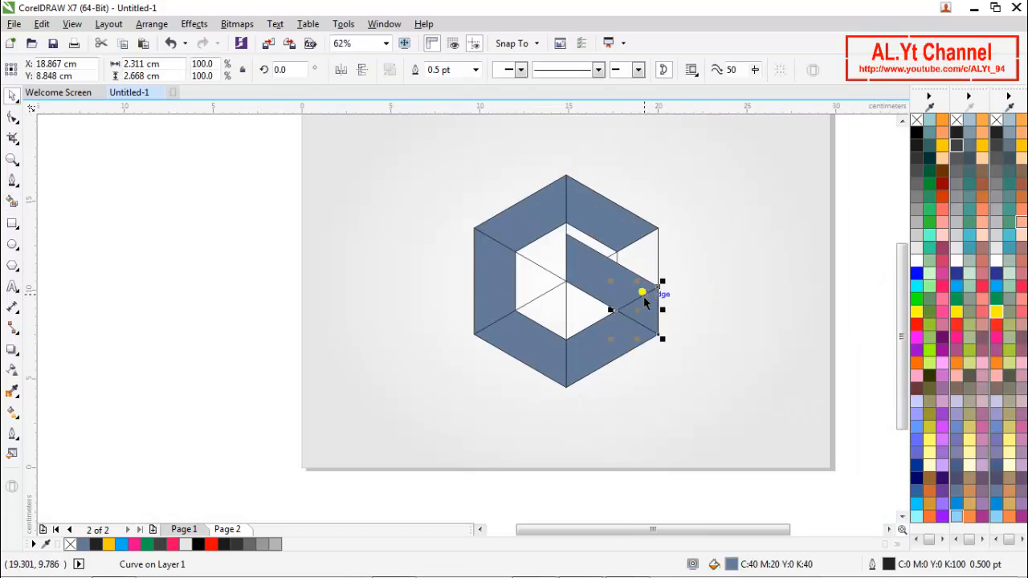
Step: Weld the moved segment and the small triangle below it into a single shape
left_click(608, 287, "shift")
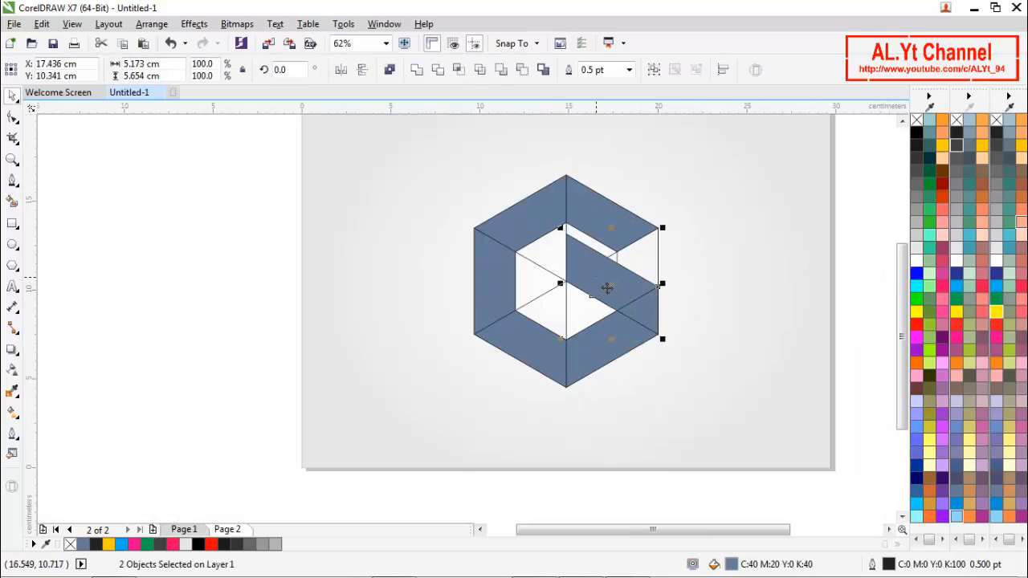
left_click(416, 70)
Step: Delete the inner and outer construction hexagons and the three diagonal guide lines, keeping only the filled segments
left_click(571, 308)
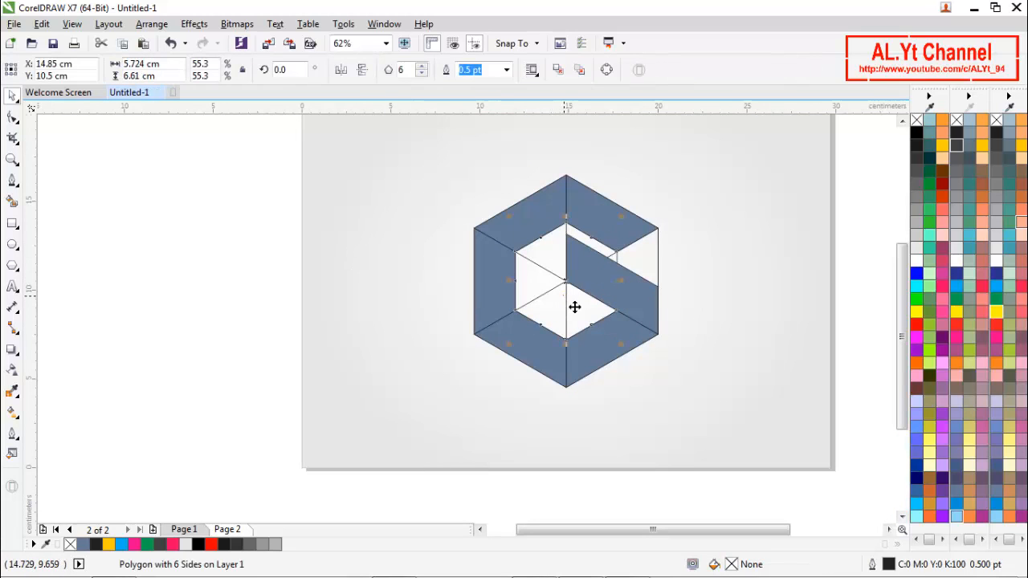
right_click(574, 307)
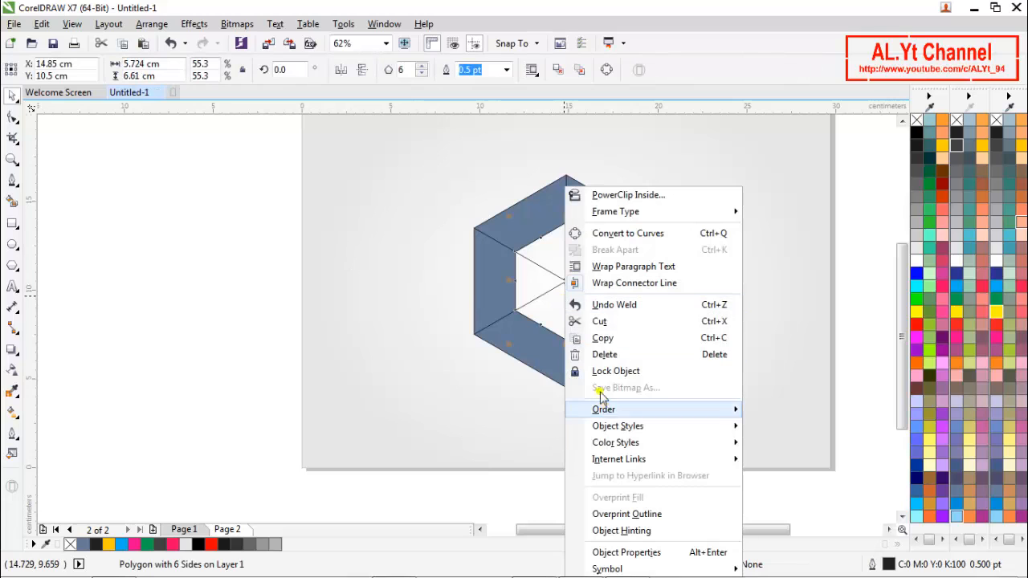
left_click(602, 353)
left_click(534, 301)
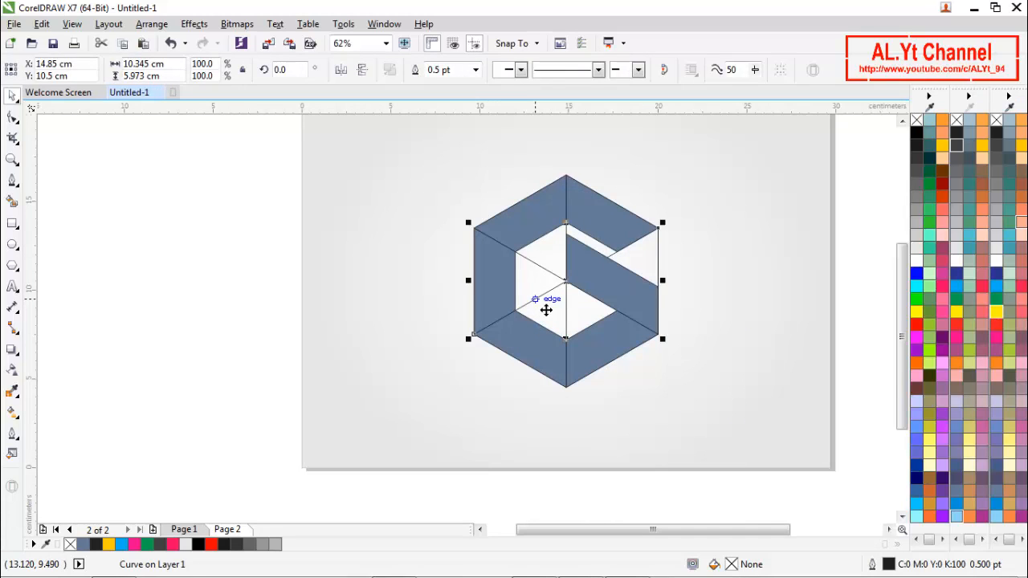
key("Delete")
left_click(535, 293)
key("Delete")
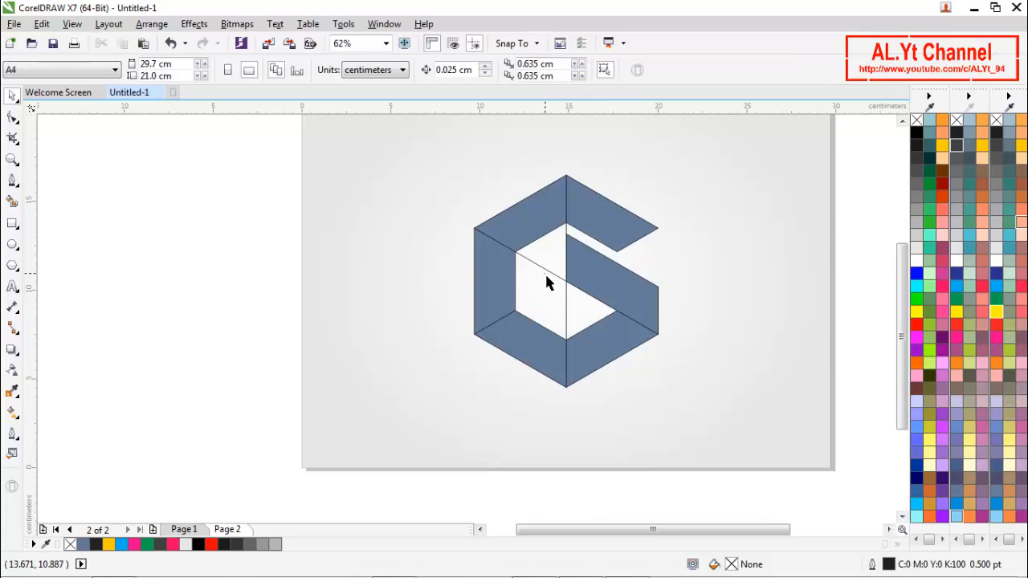
left_click(545, 274)
key("Delete")
left_click(566, 314)
key("Delete")
Step: Fill the upper-right segment with yellow #FFCC00, the upper-left with cyan C100 M0 Y0 K0, and the left vertical with green #009933
scroll(549, 279, "down", 2)
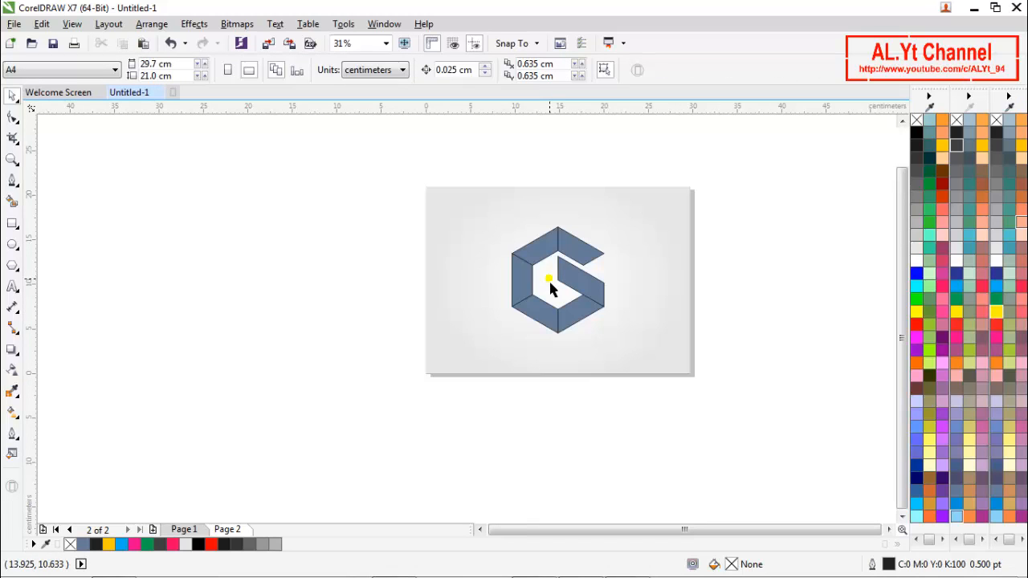
scroll(584, 275, "up", 2)
left_click(581, 253)
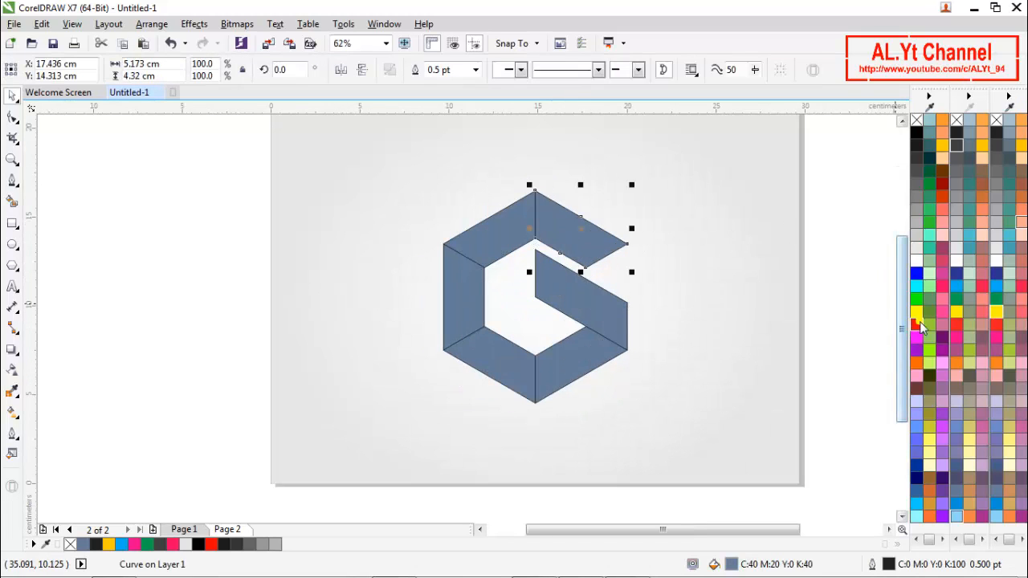
left_click(941, 147)
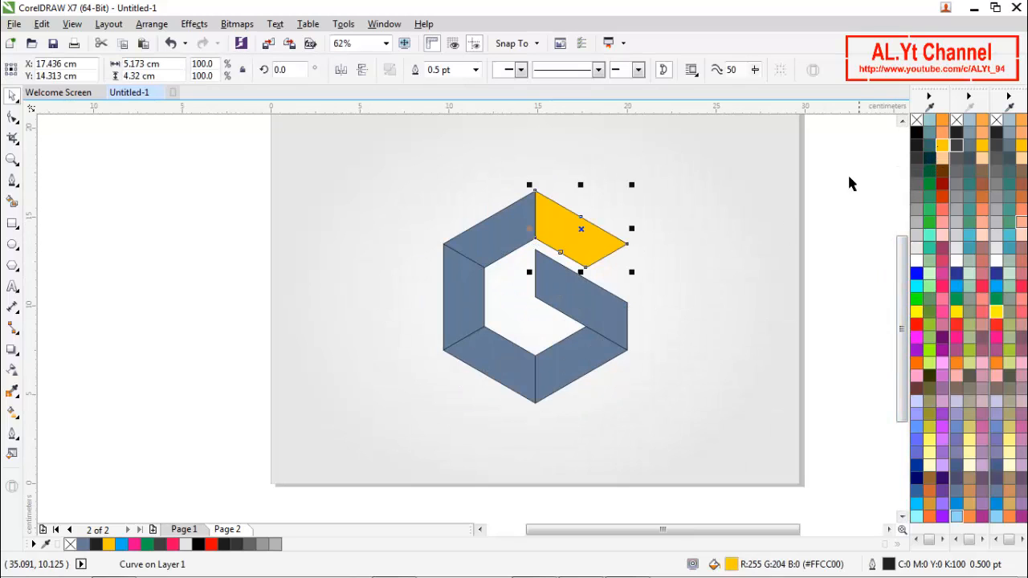
left_click(444, 240)
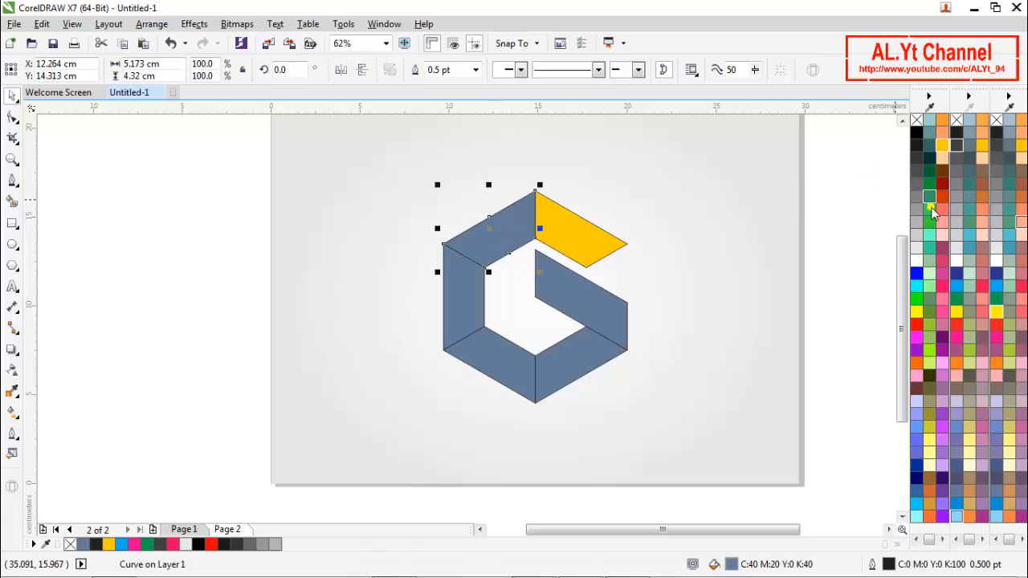
left_click(957, 285)
left_click(462, 304)
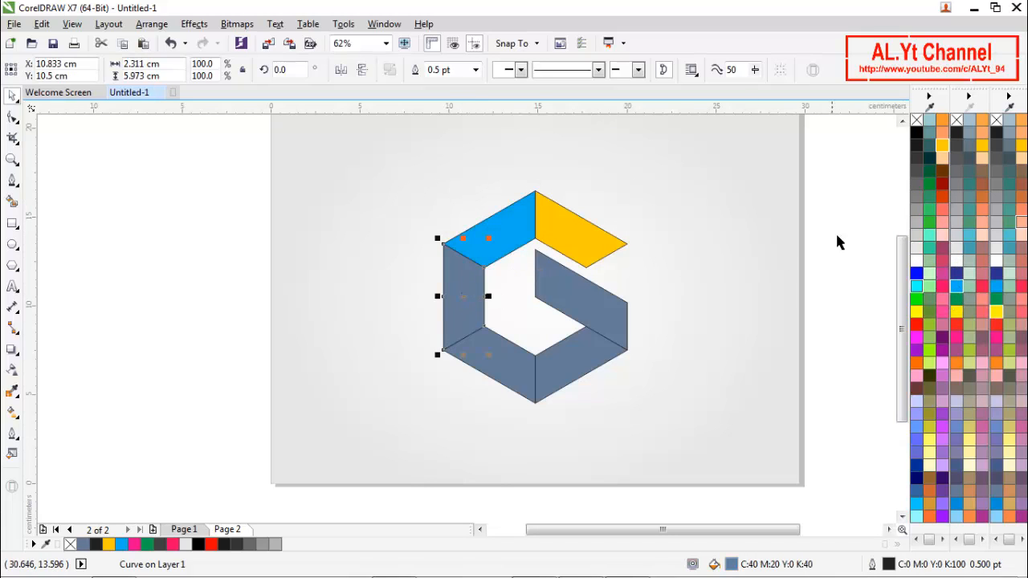
left_click(929, 184)
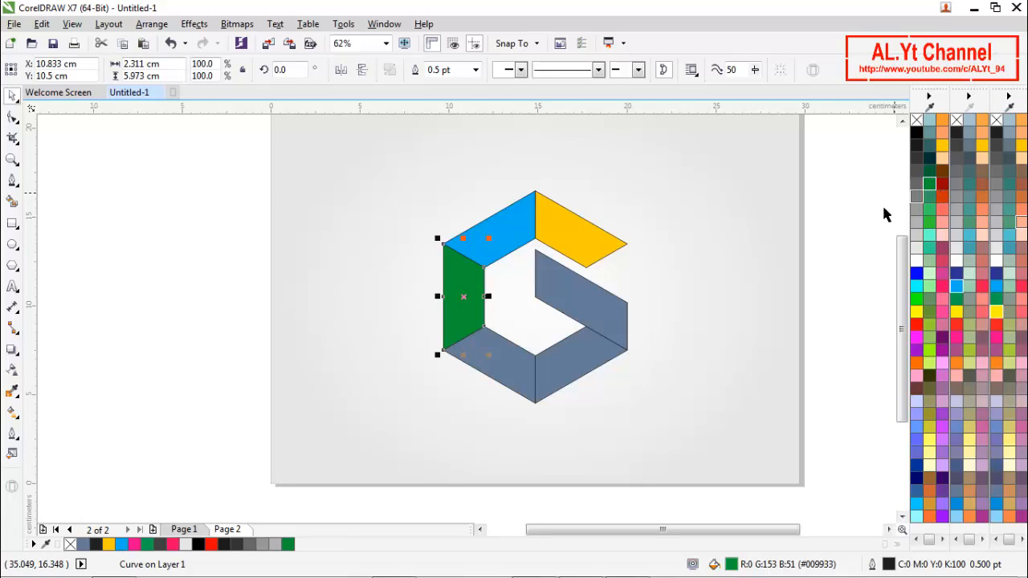
Step: Fill the lower-left segment with magenta (M100), the lower-right with orange (M60 Y100), and the welded bar with navy (C100 M100)
left_click(500, 372)
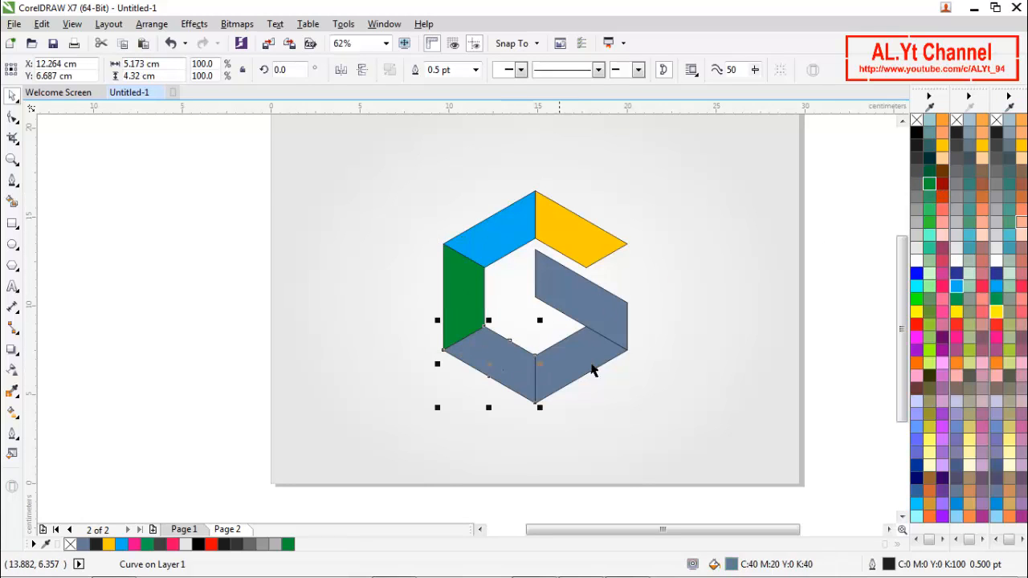
left_click(959, 343)
left_click(583, 363)
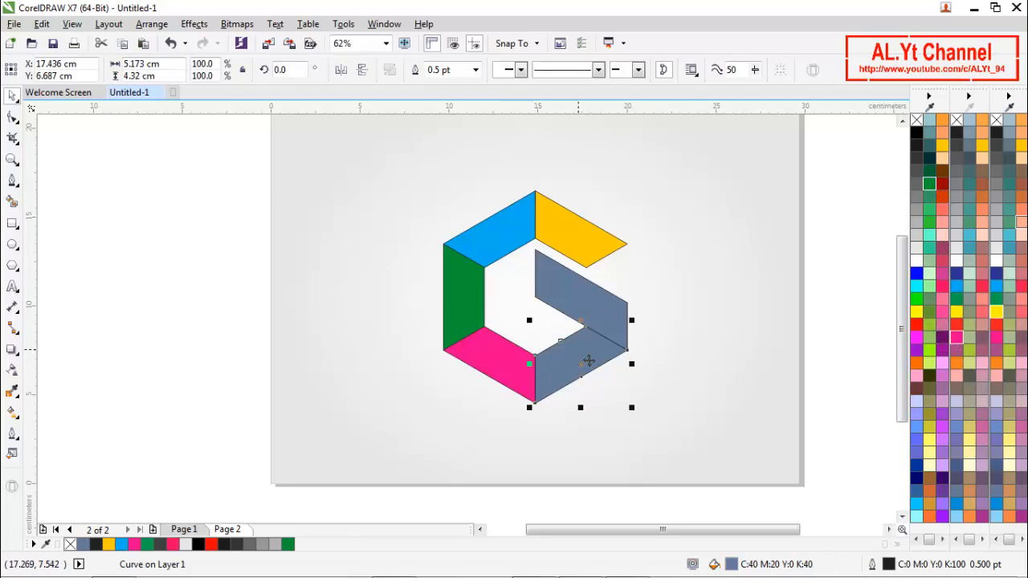
left_click(954, 367)
left_click(610, 313)
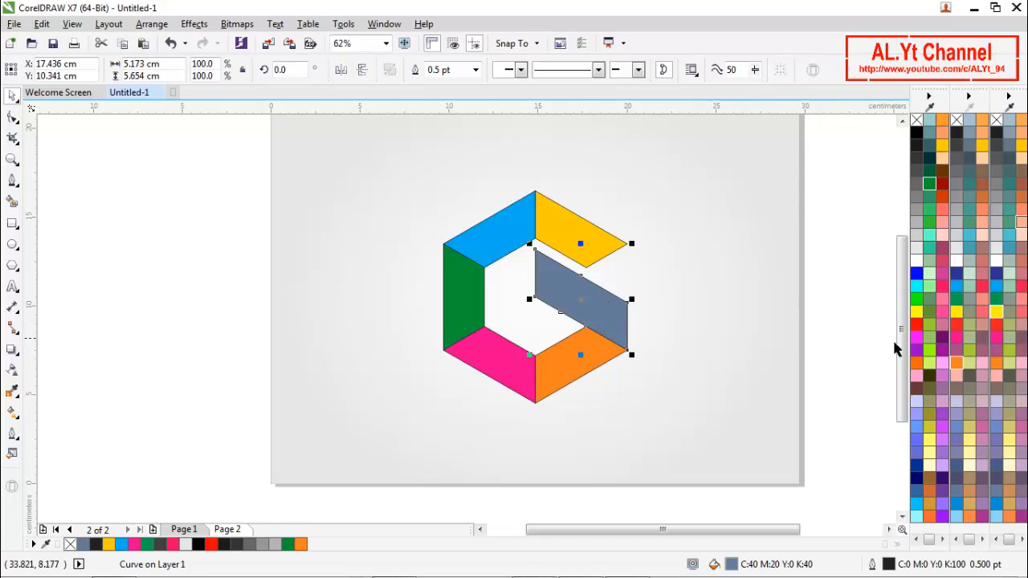
left_click(995, 275)
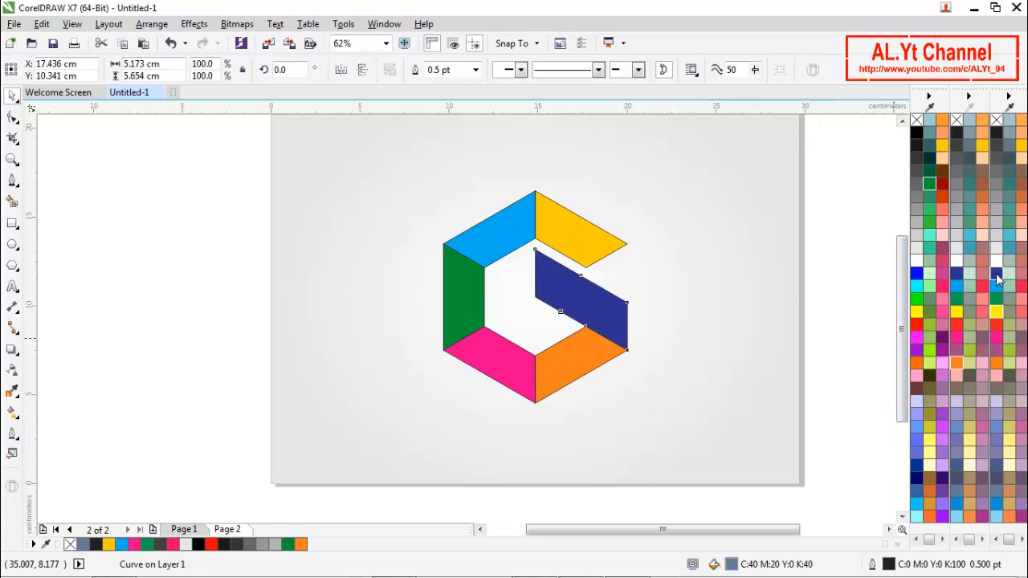
Step: Remove the outline from all six coloured segments of the logo
left_click(687, 351)
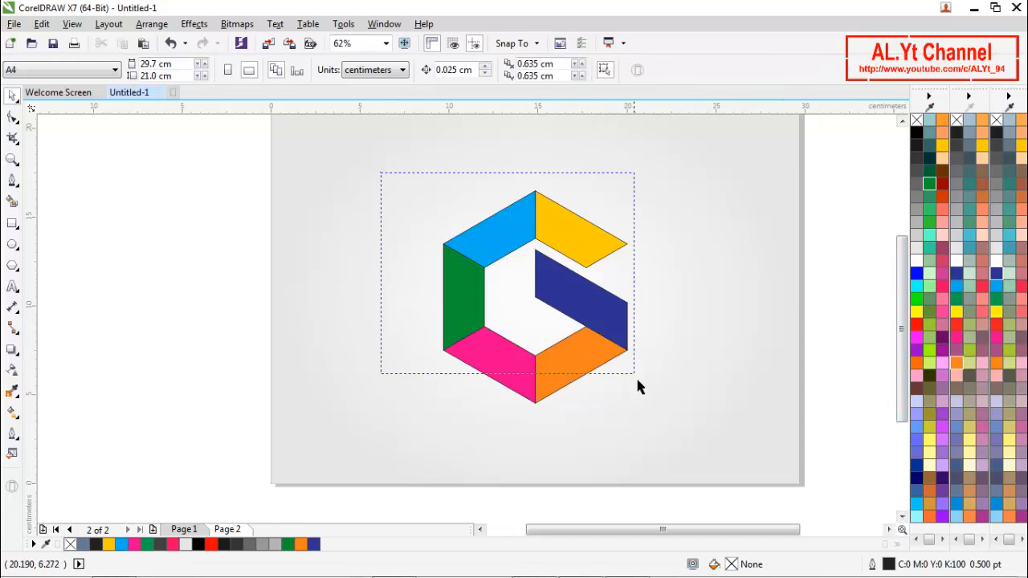
left_click_drag(636, 381, 718, 442)
right_click(917, 120)
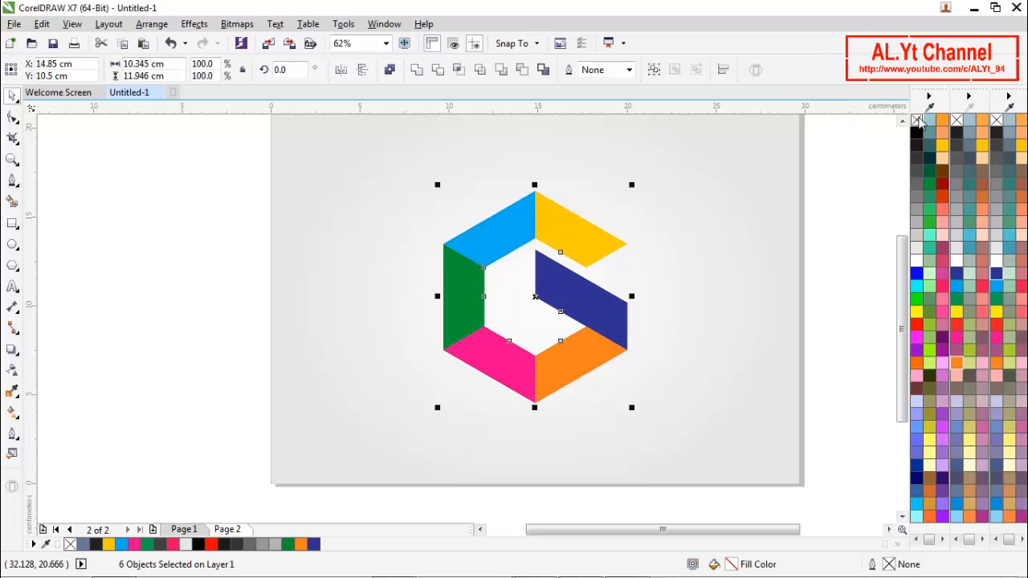
left_click(698, 242)
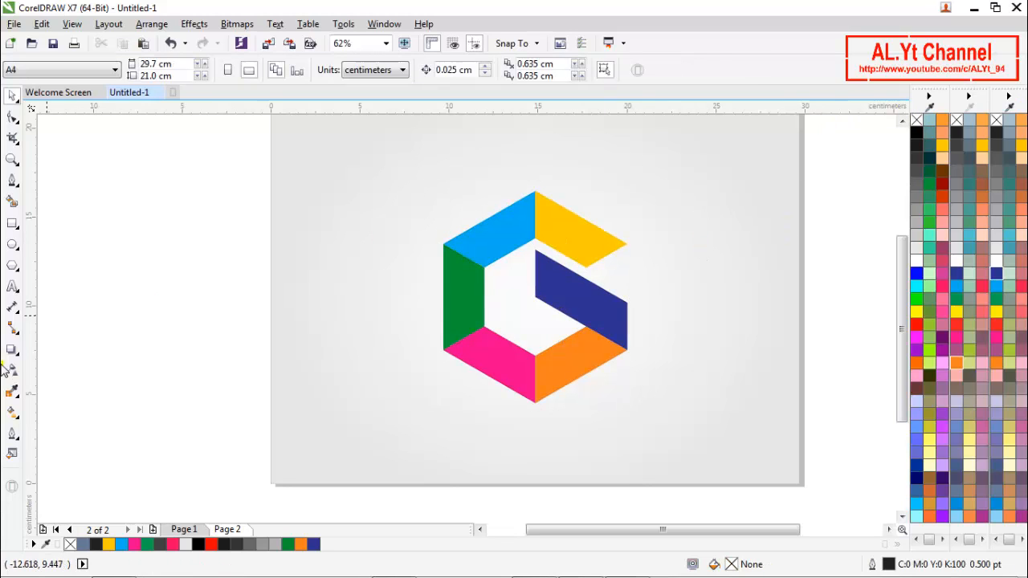
Step: Apply linear fountain fills fading to white: yellow segment toward the upper left, blue toward the lower left, green downward
left_click(12, 418)
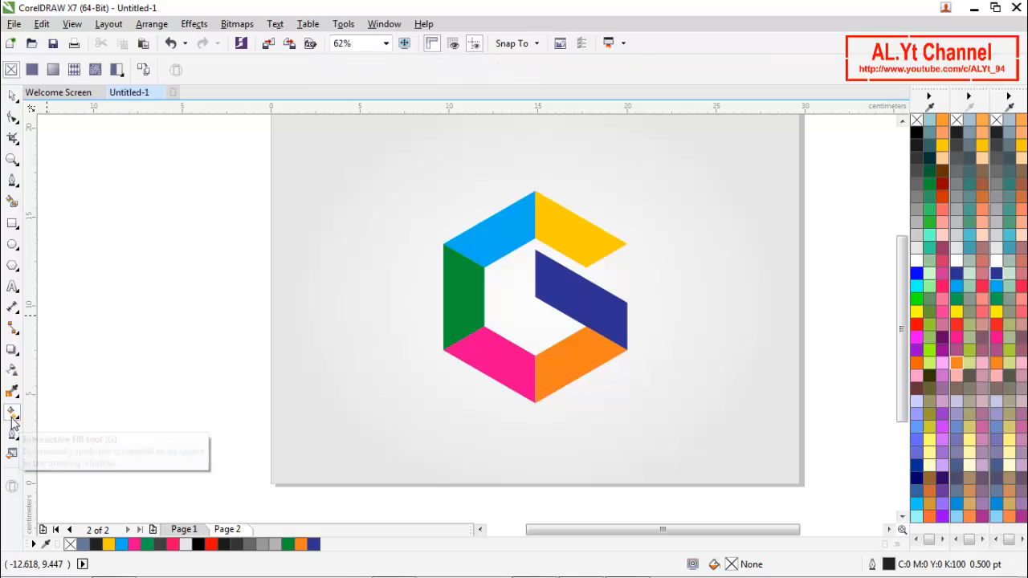
left_click(587, 241)
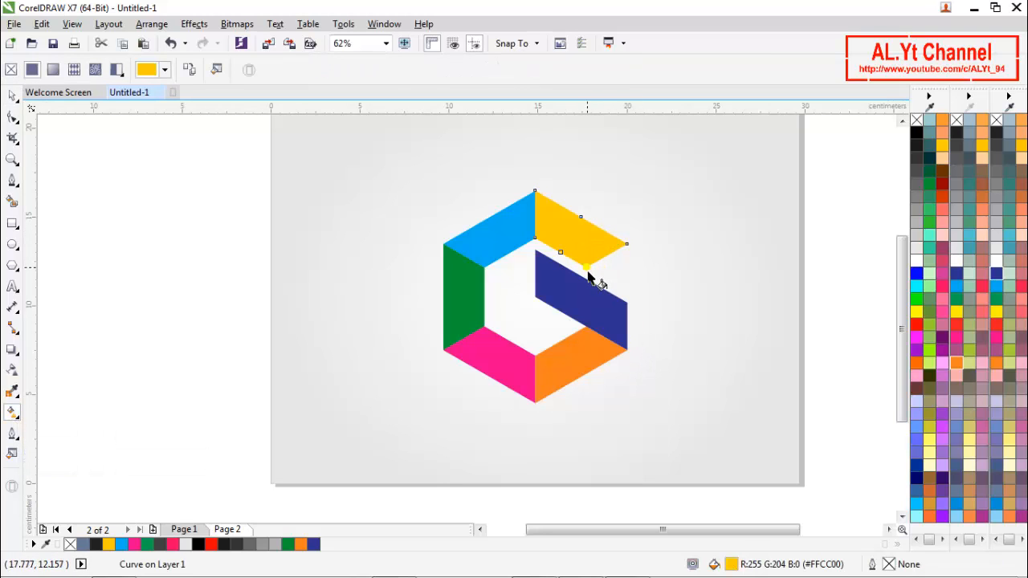
left_click_drag(586, 268, 504, 224)
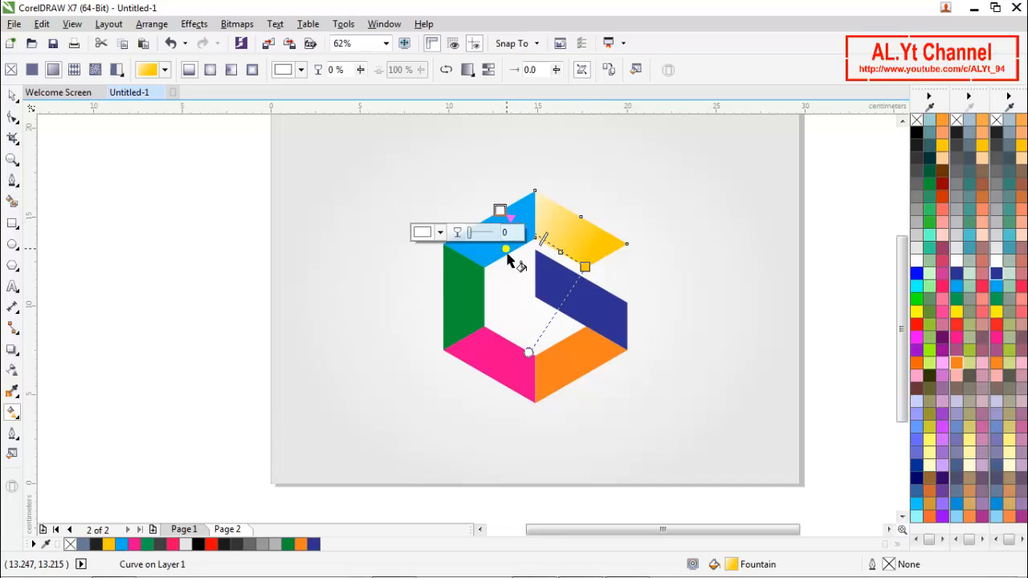
left_click(506, 249)
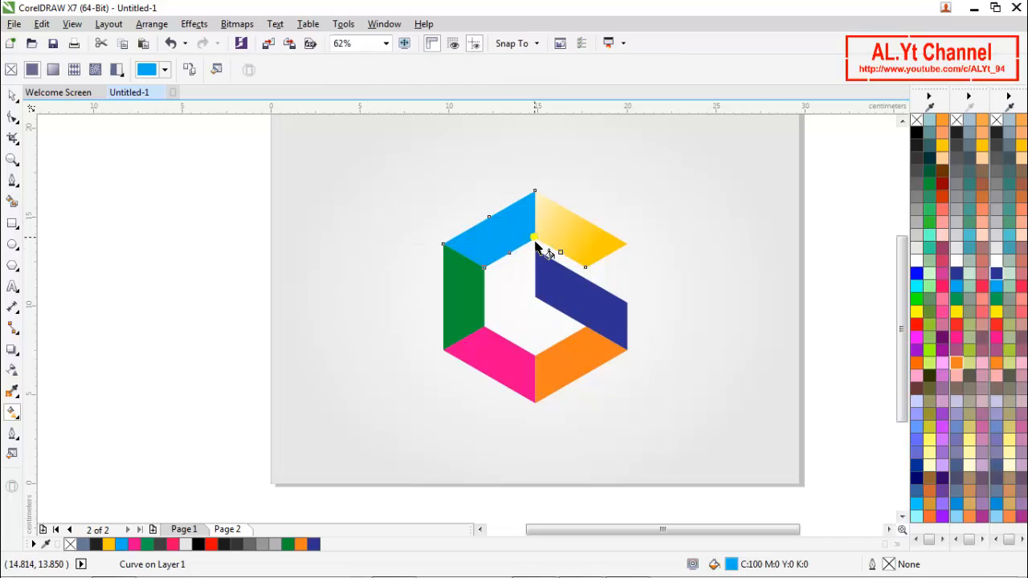
left_click_drag(535, 241, 444, 297)
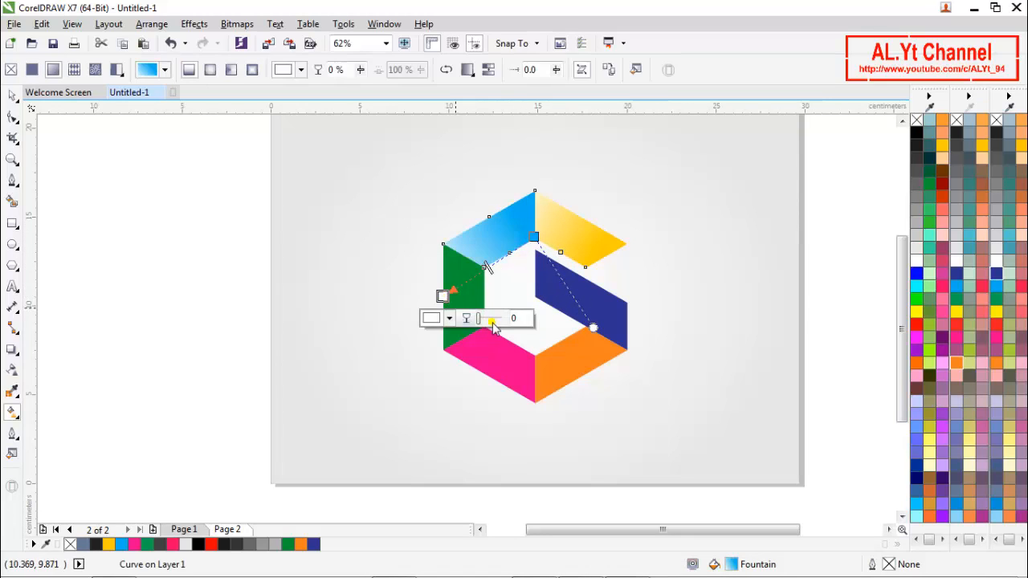
left_click(478, 291)
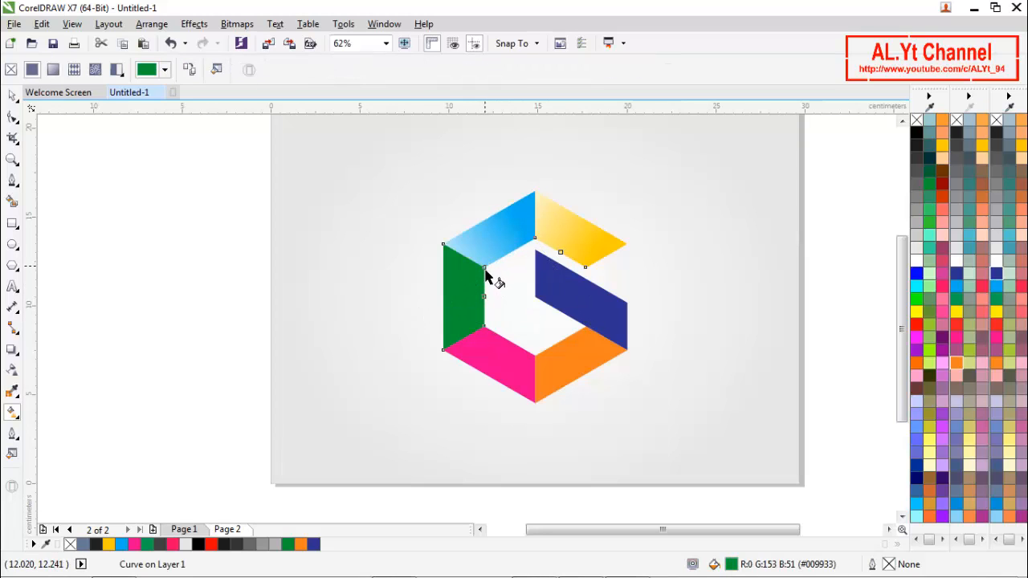
left_click_drag(468, 345, 468, 352)
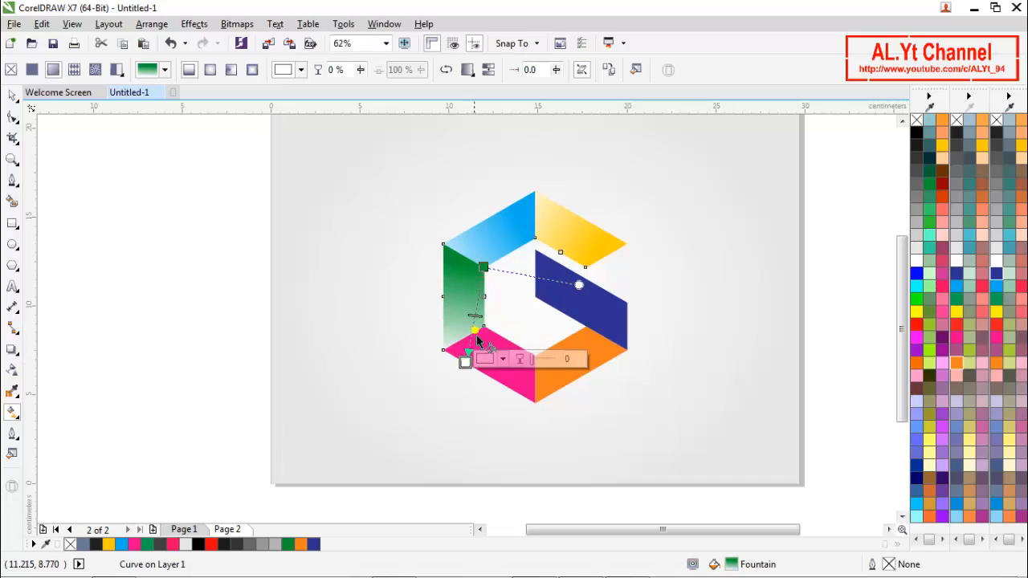
Step: Apply linear fountain fills fading to white: magenta segment toward the lower right, orange toward the upper right, navy bar toward its upper-left end
left_click(492, 345)
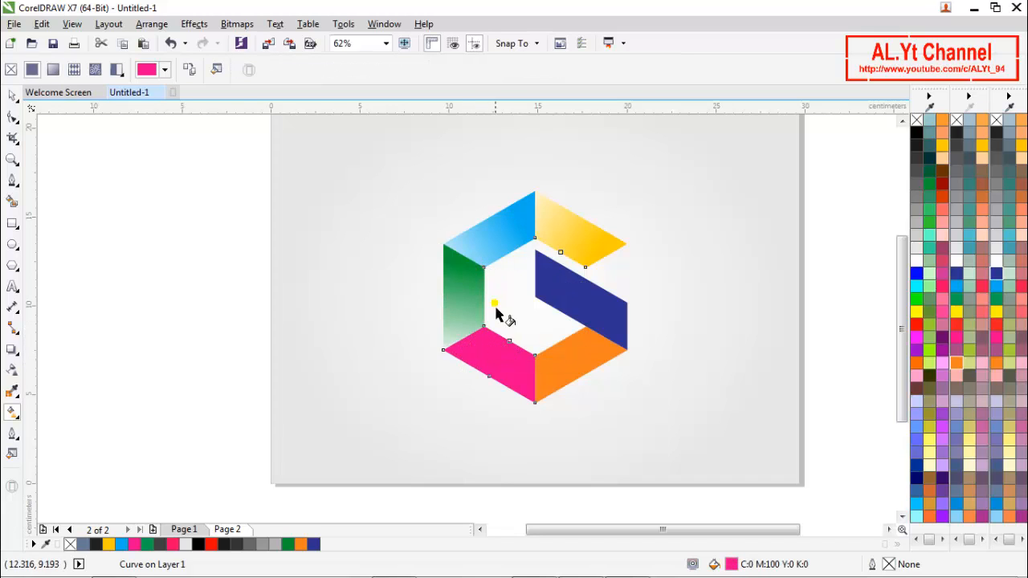
scroll(546, 379, "up", 2)
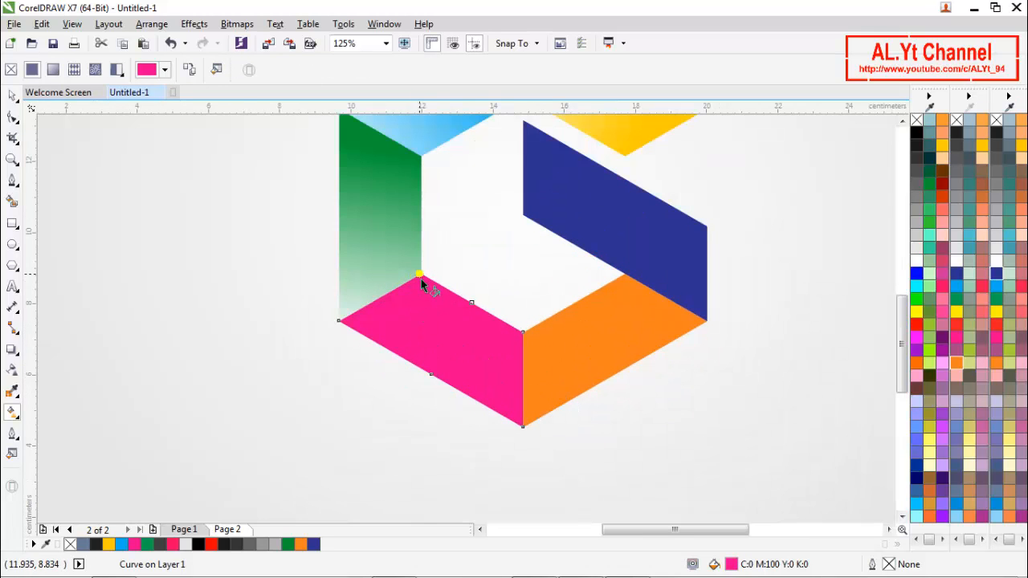
left_click_drag(421, 276, 568, 401)
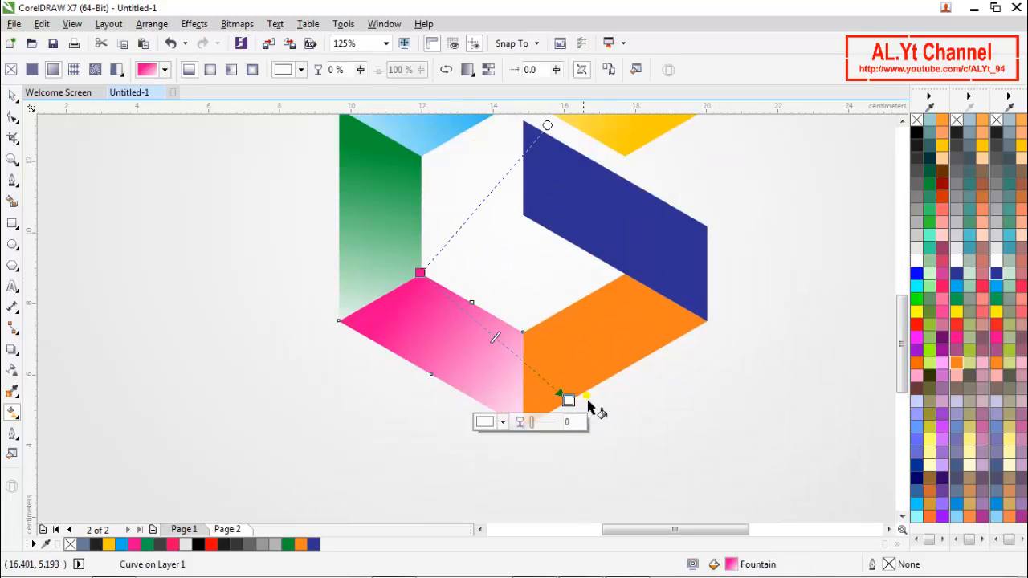
left_click(598, 315)
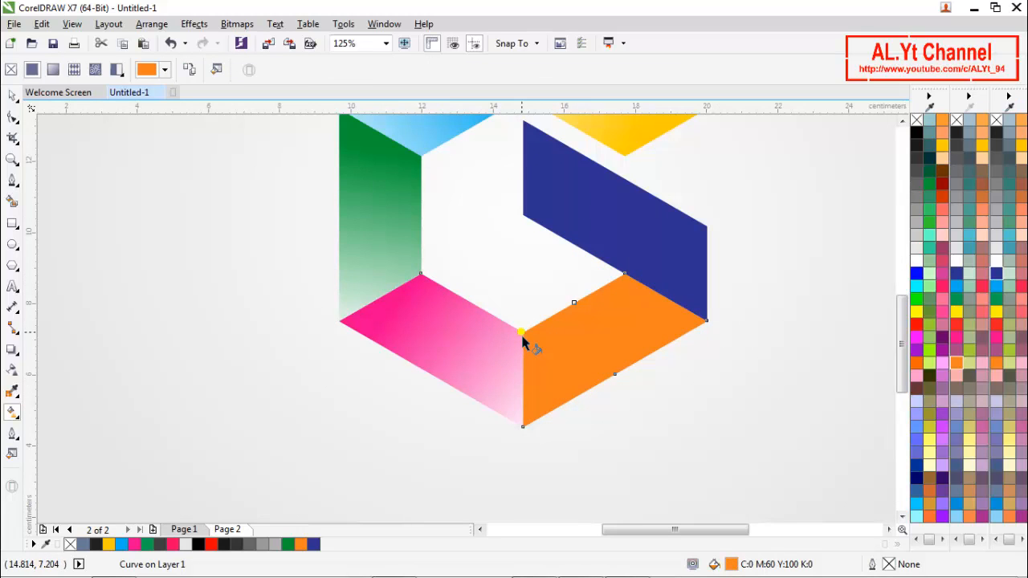
left_click_drag(520, 332, 707, 273)
left_click(615, 225)
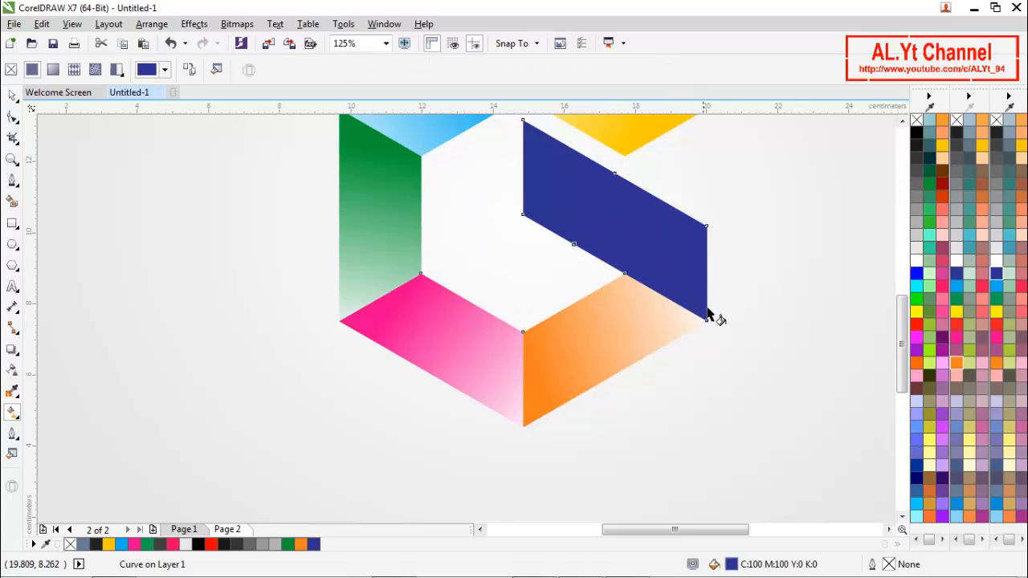
left_click_drag(707, 226, 439, 144)
key("F3")
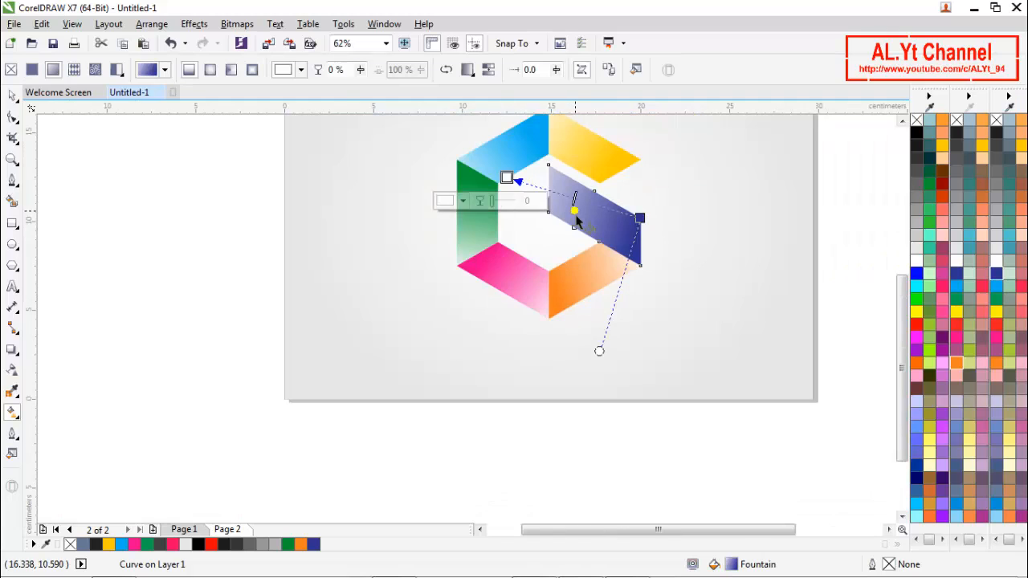
left_click(12, 95)
left_click(203, 207)
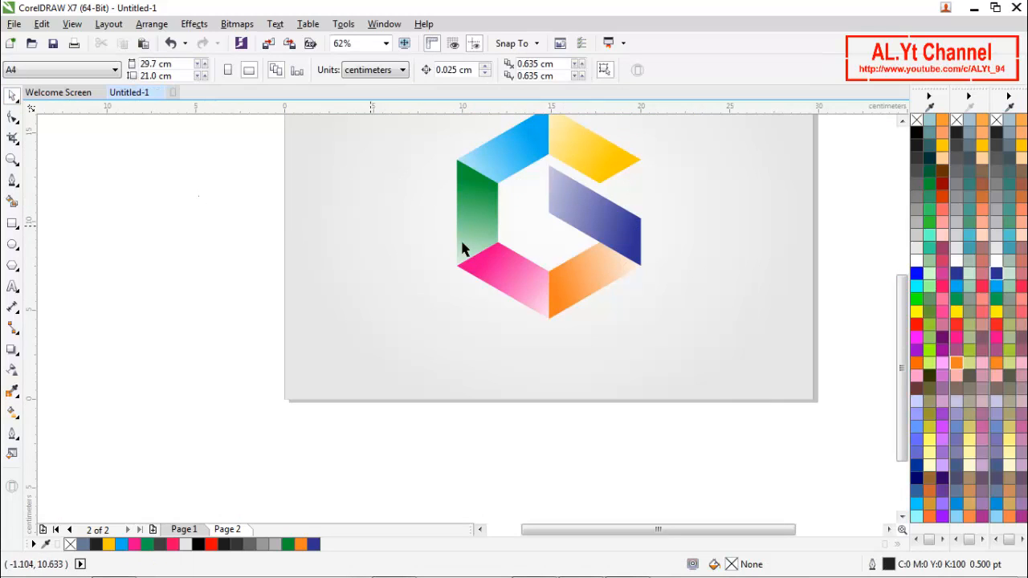
Step: Group the six gradient segments and scale the group about its centre to 62.5%, about 6.47 × 7.47 cm
scroll(566, 249, "down", 1)
left_click_drag(631, 290, 631, 292)
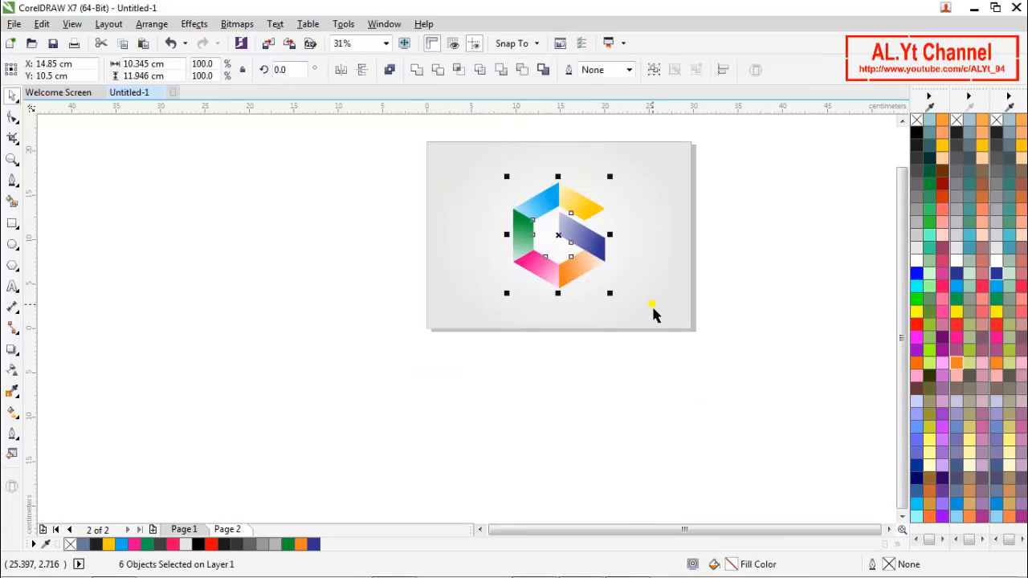
left_click(654, 70)
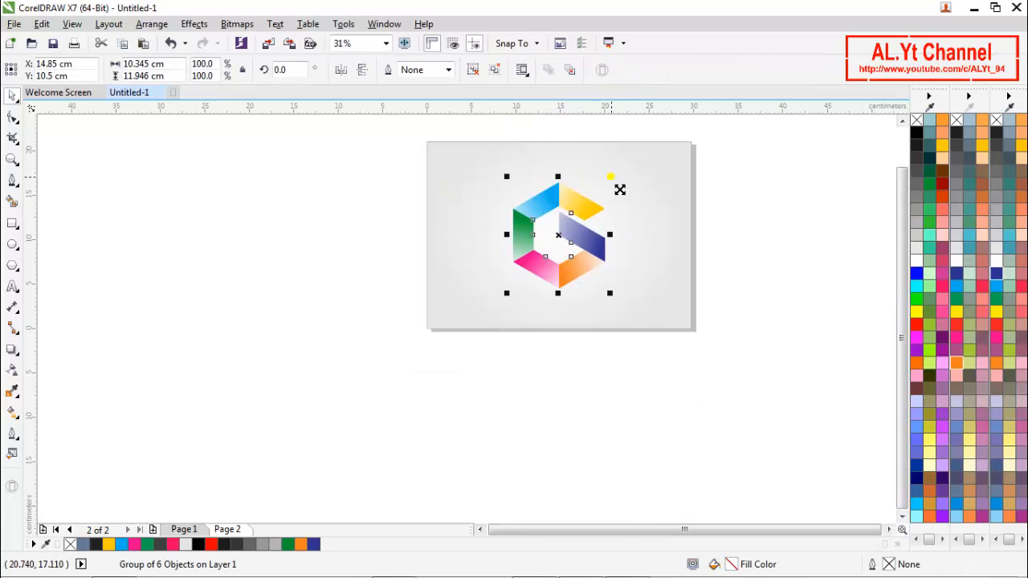
left_click_drag(619, 189, 596, 206)
Step: Move the grouped G symbol about 5.5 cm to the left on the page, keeping its vertical position
key("Left")
key("Left")
key("Left")
key("Left")
key("Left")
key("Left")
key("Left")
key("Left")
key("Left")
key("Left")
key("Left")
key("Left")
key("Left")
key("Left")
key("Left")
key("Left")
key("Left")
key("Left")
key("Left")
key("Left")
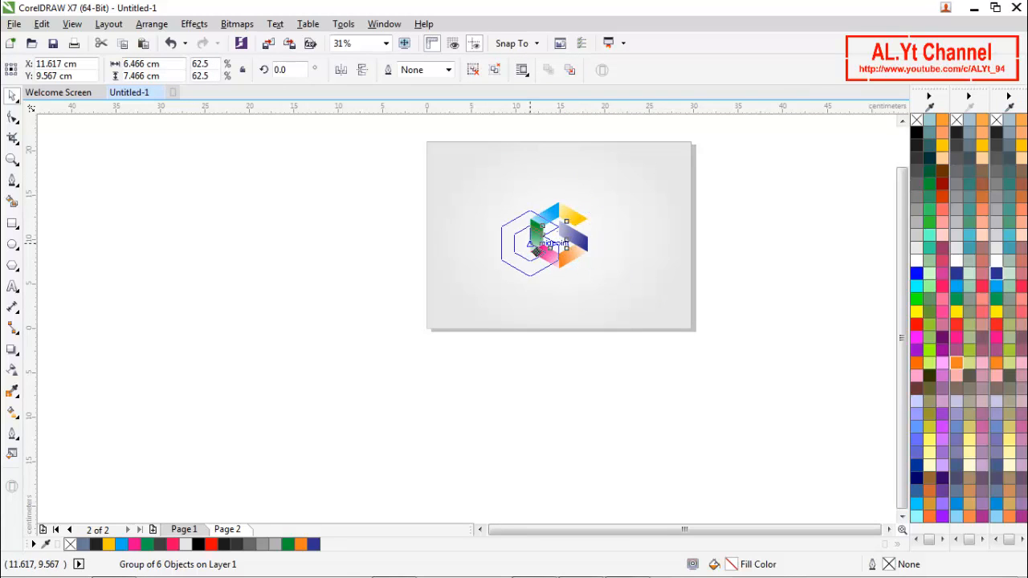
left_click(615, 216)
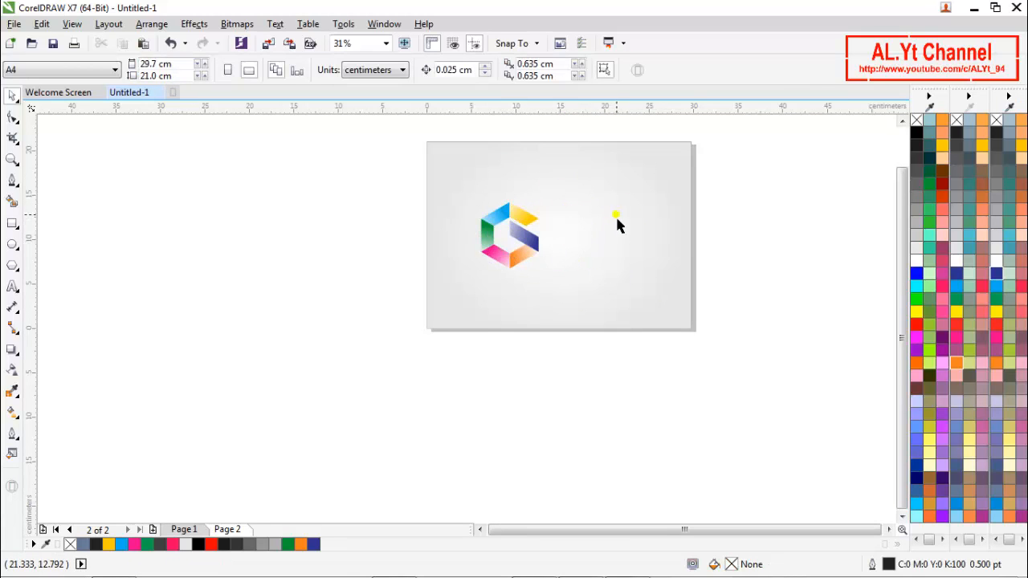
Step: Add the artistic text "RAFIS" in capitals to the right of the G symbol
key("z")
left_click(223, 71)
key("space")
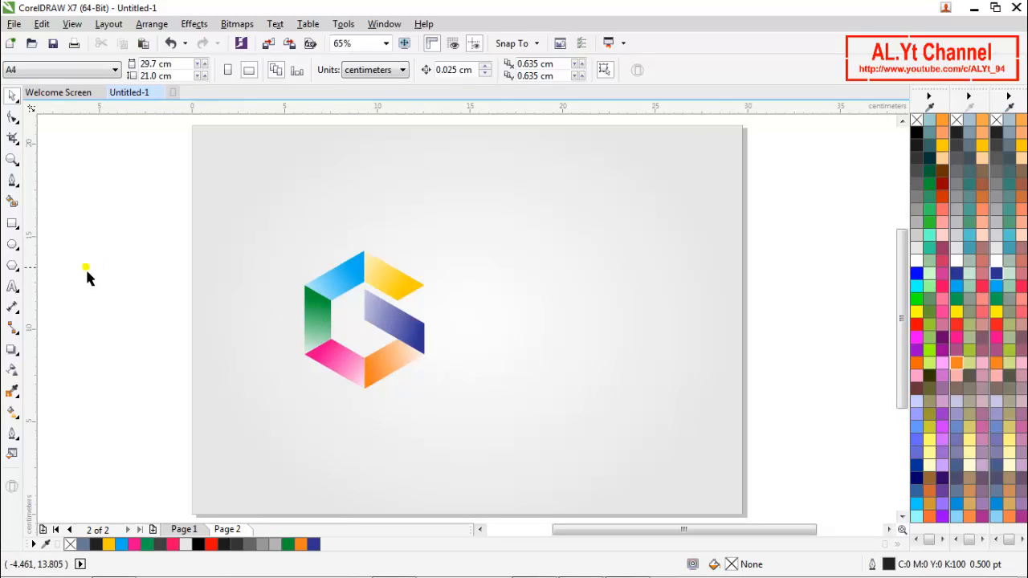
left_click(12, 286)
left_click(495, 325)
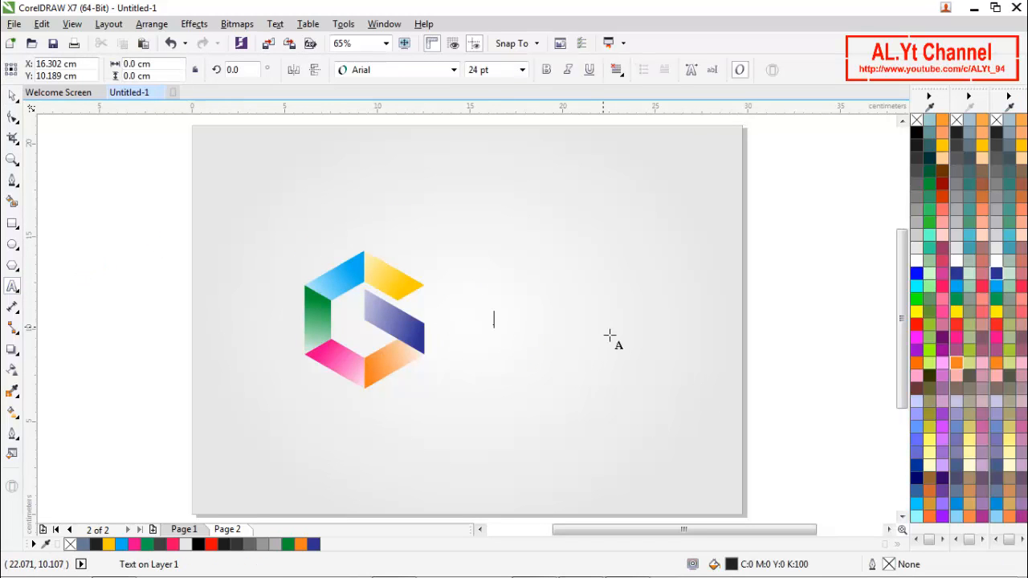
key("Caps_Lock")
type("RAFIS")
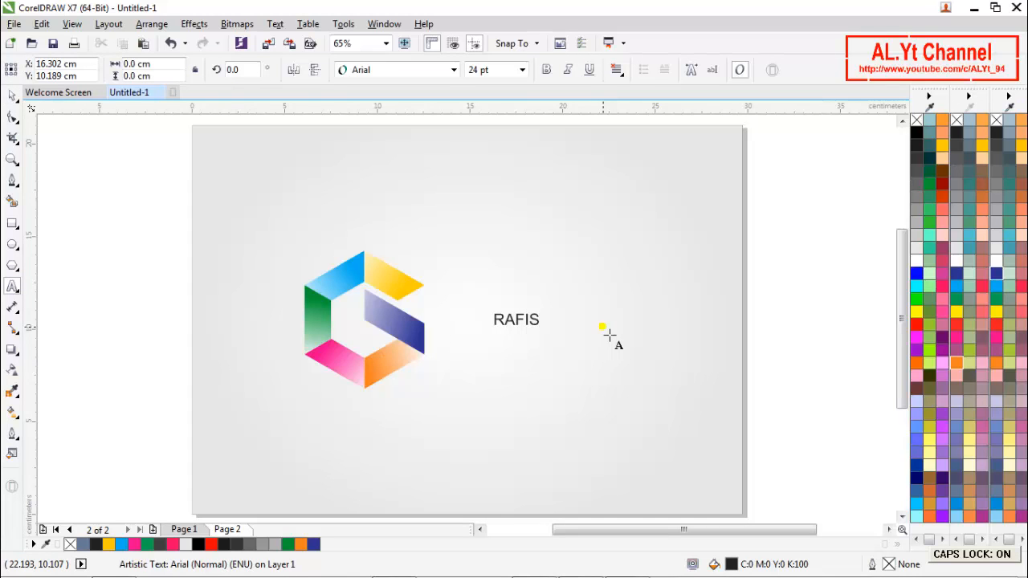
key("Escape")
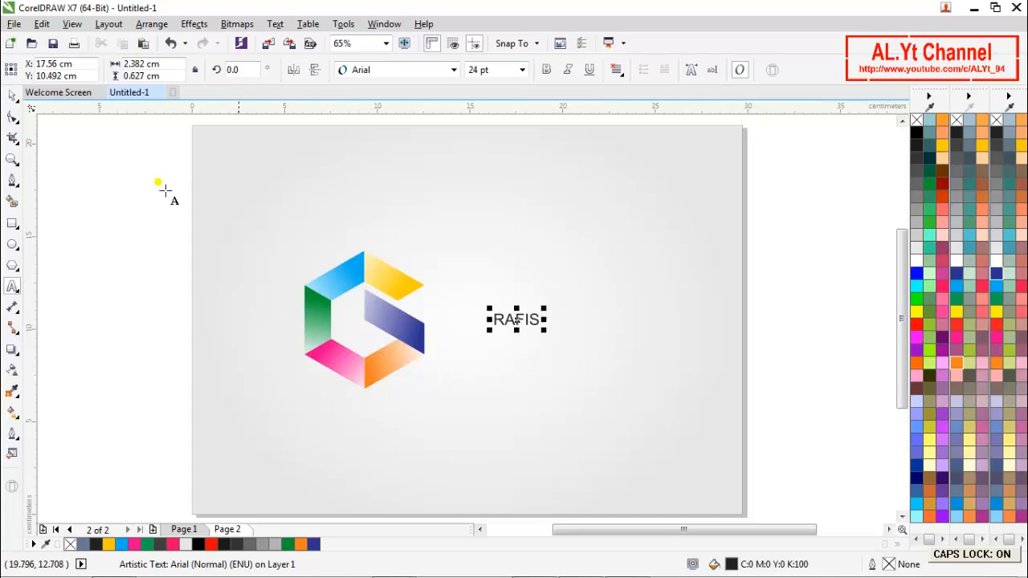
key("Caps_Lock")
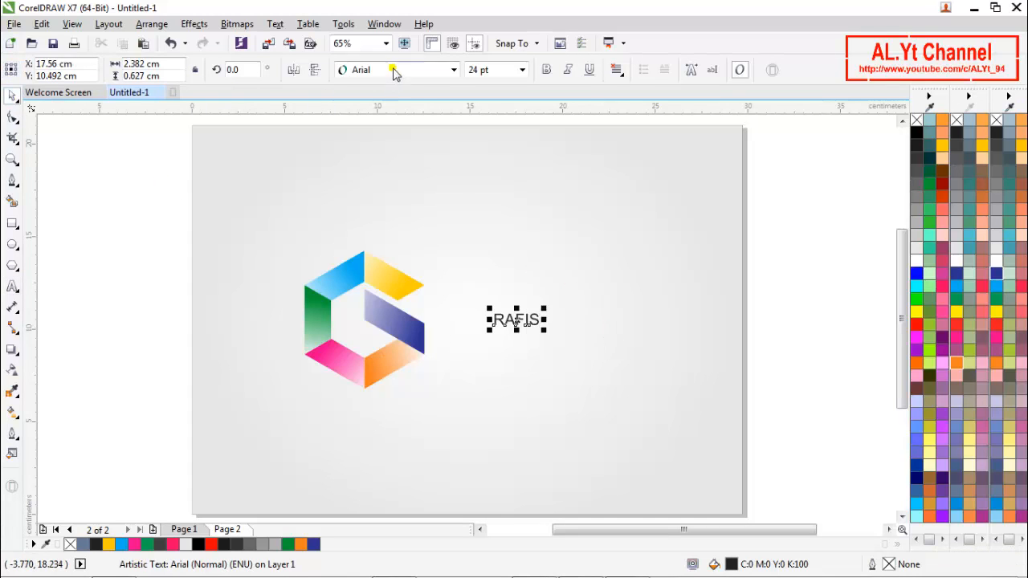
Step: Set the RAFIS text in Coolvetica Rg, enlarge it to about 100 pt and place it directly beside the navy bar
left_click(395, 70)
left_click(386, 105)
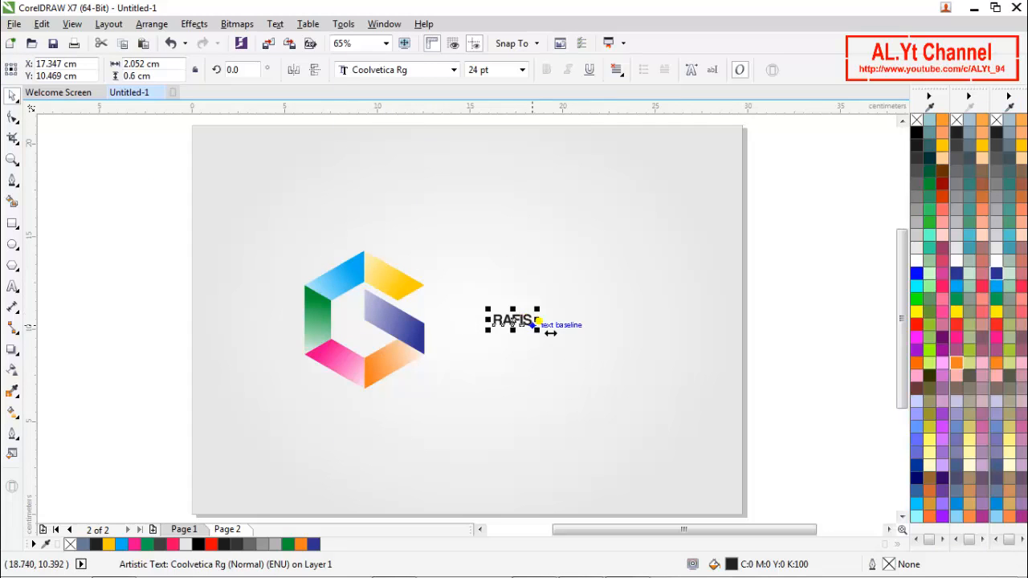
left_click_drag(536, 309, 658, 274)
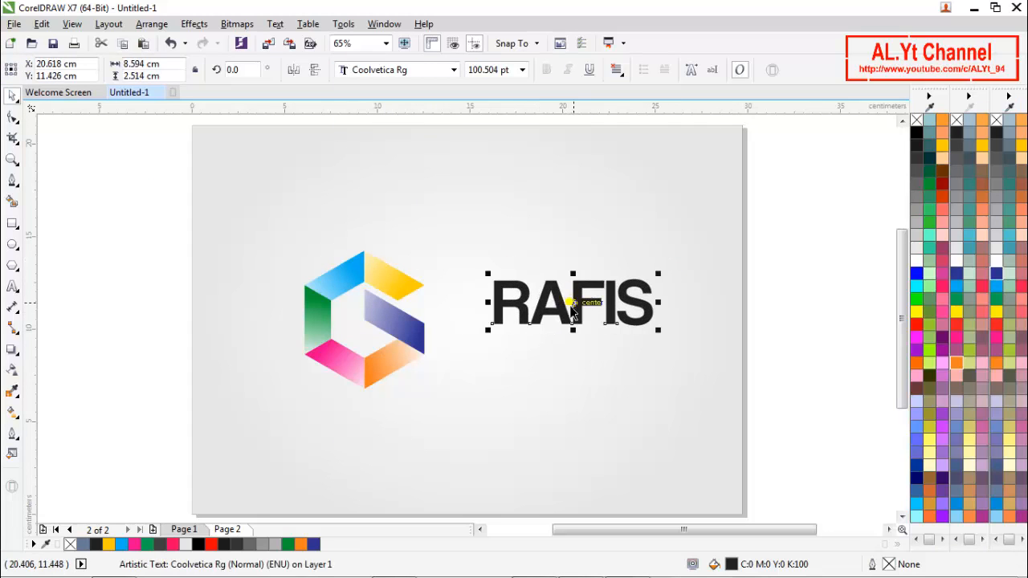
left_click_drag(571, 311, 521, 341)
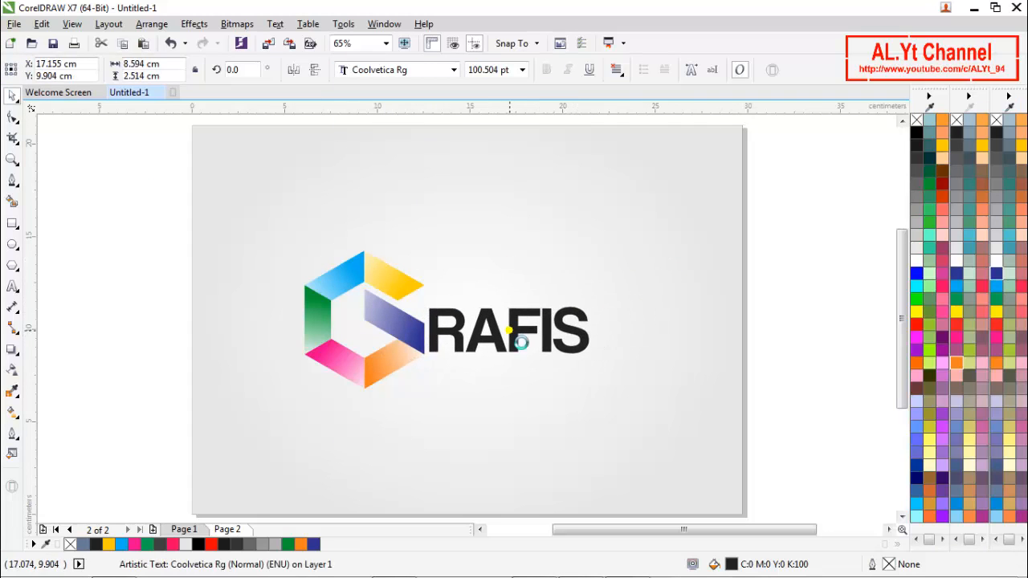
Step: Enlarge the RAFIS text to about 125 pt and align its baseline with the navy bar's lower corner, leaving a small gap between them
left_click_drag(605, 371, 612, 376)
scroll(427, 367, "up", 3)
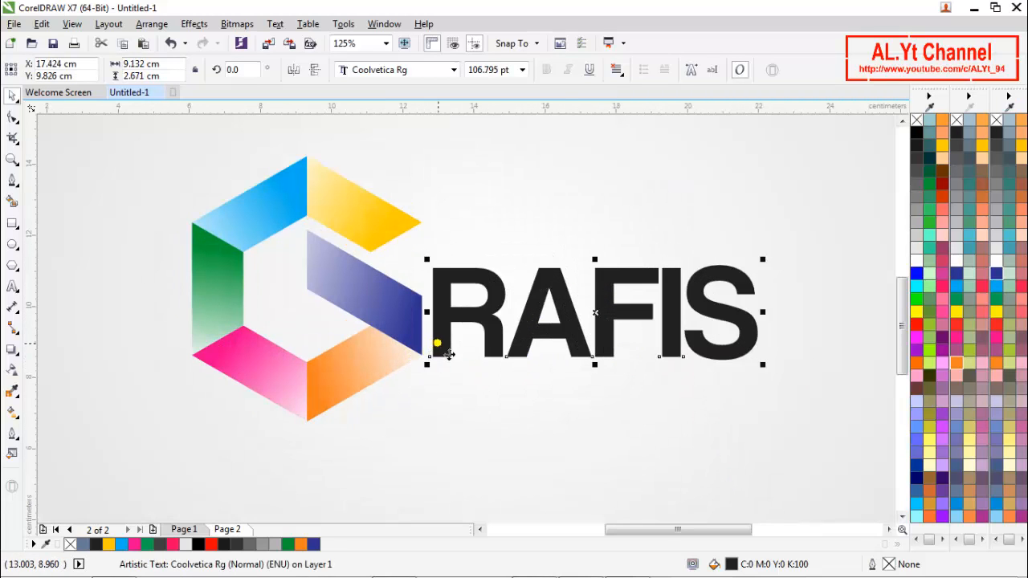
left_click_drag(448, 354, 444, 351)
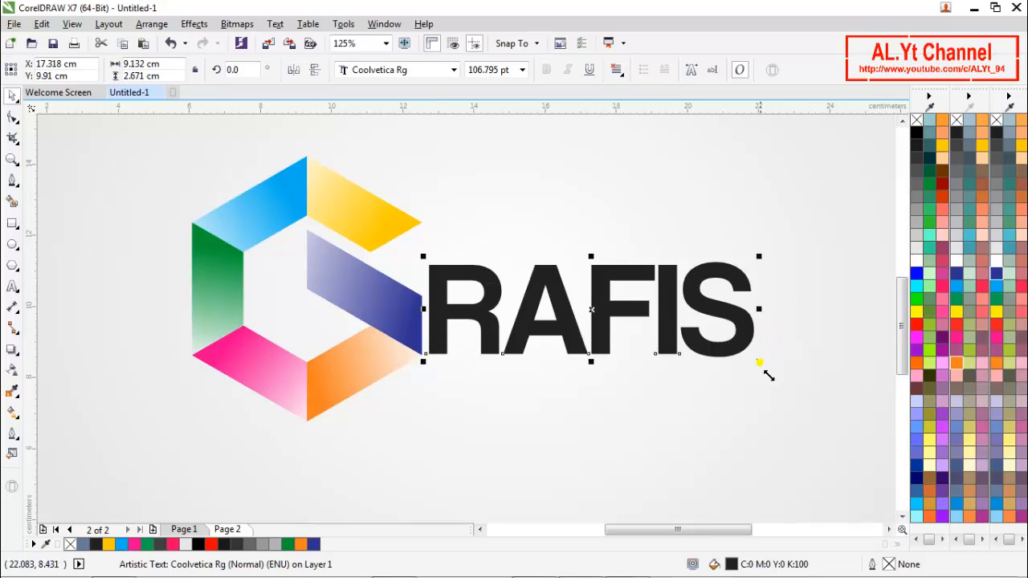
left_click_drag(759, 362, 815, 377)
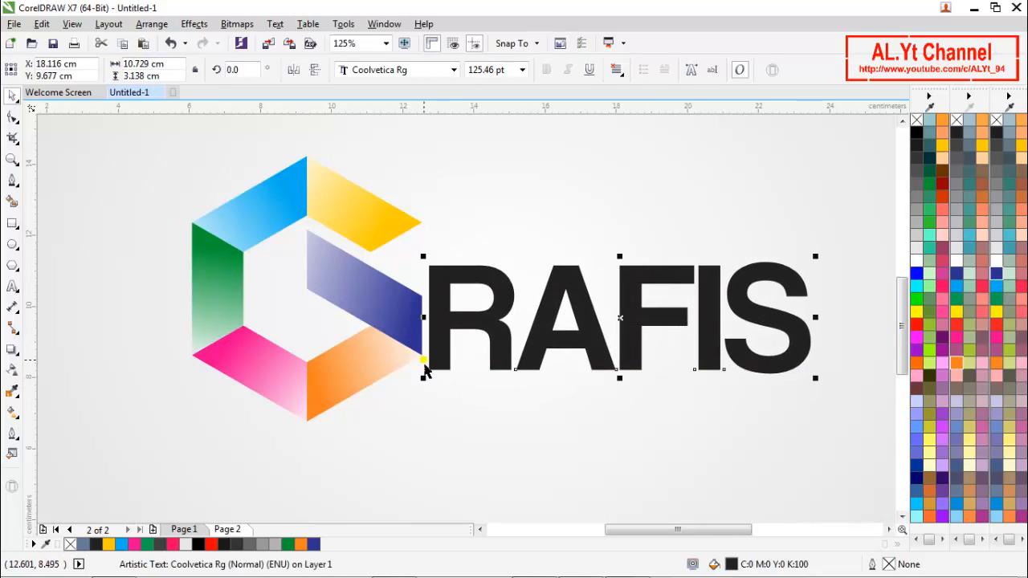
mouse_move(426, 371)
left_mouse_down()
mouse_move(436, 378)
mouse_move(436, 362)
left_mouse_up()
scroll(436, 362, "down", 2)
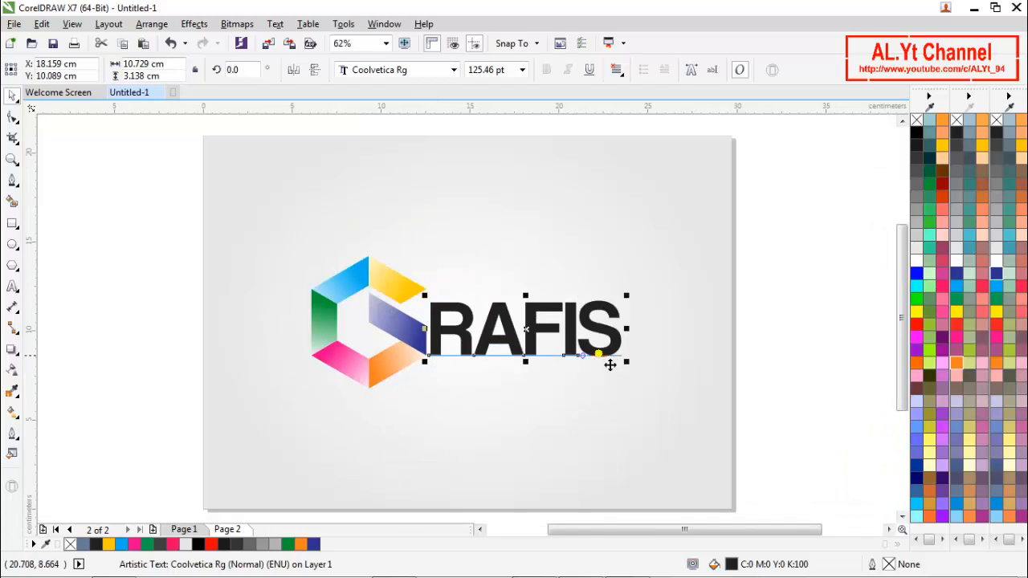
left_click_drag(626, 362, 639, 361)
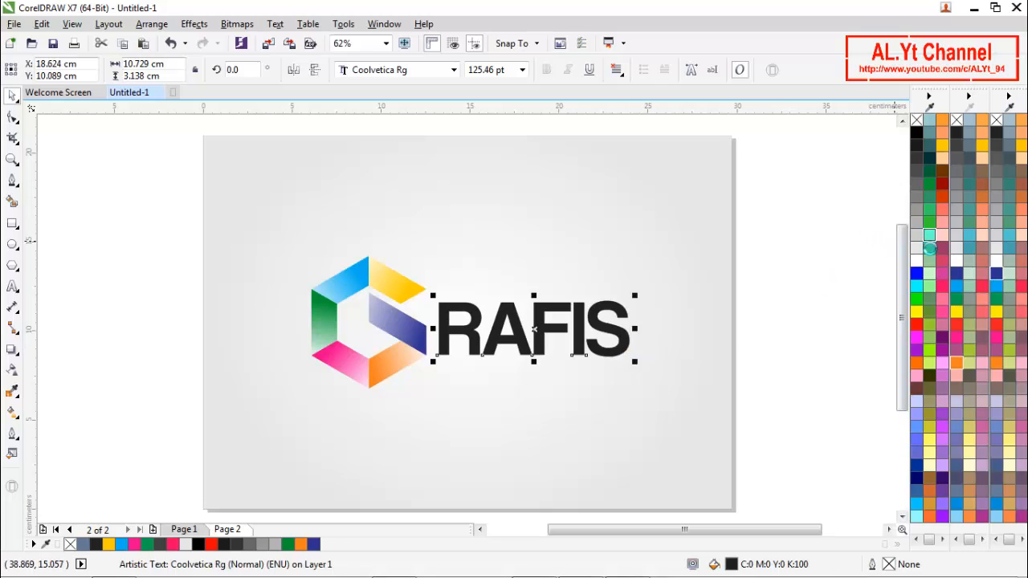
Step: Compare grey fills on the RAFIS text and settle on the medium grey one shade darker than 40% Black
left_click(929, 241)
left_click(917, 237)
left_click(916, 224)
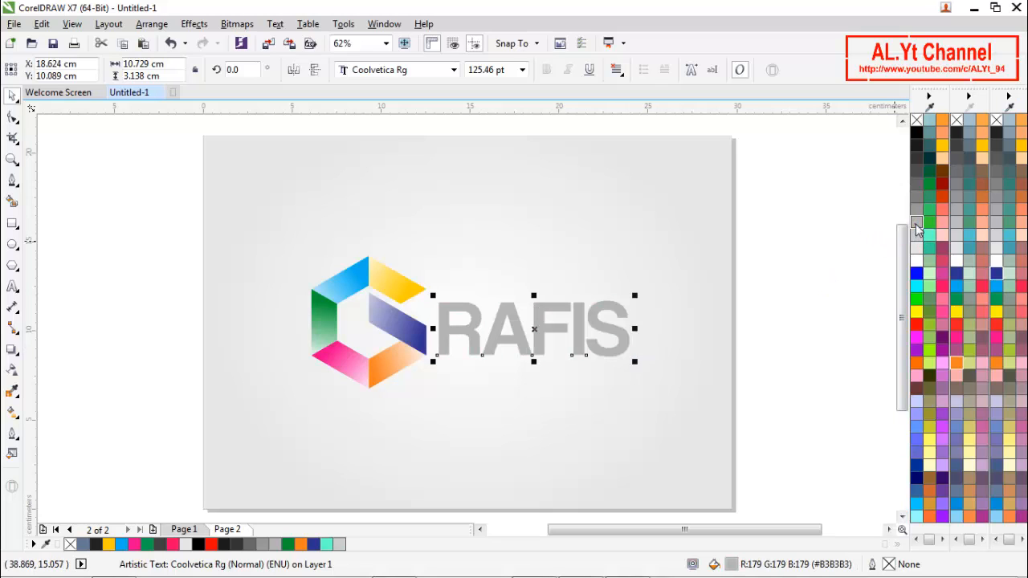
left_click(916, 212)
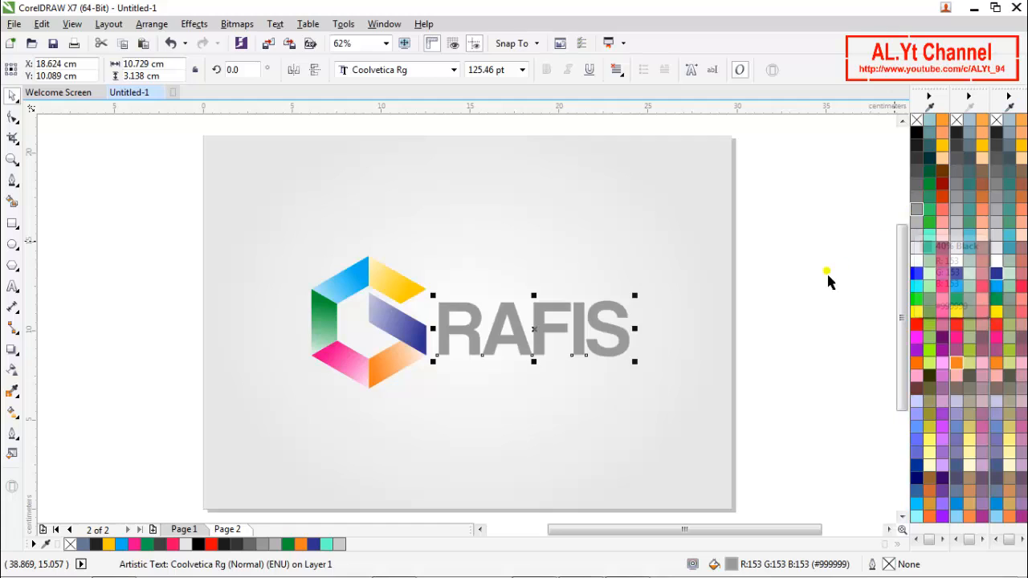
left_click(610, 286)
scroll(611, 281, "down", 5)
left_click_drag(482, 253, 691, 301)
left_click(690, 302)
scroll(609, 293, "up", 2)
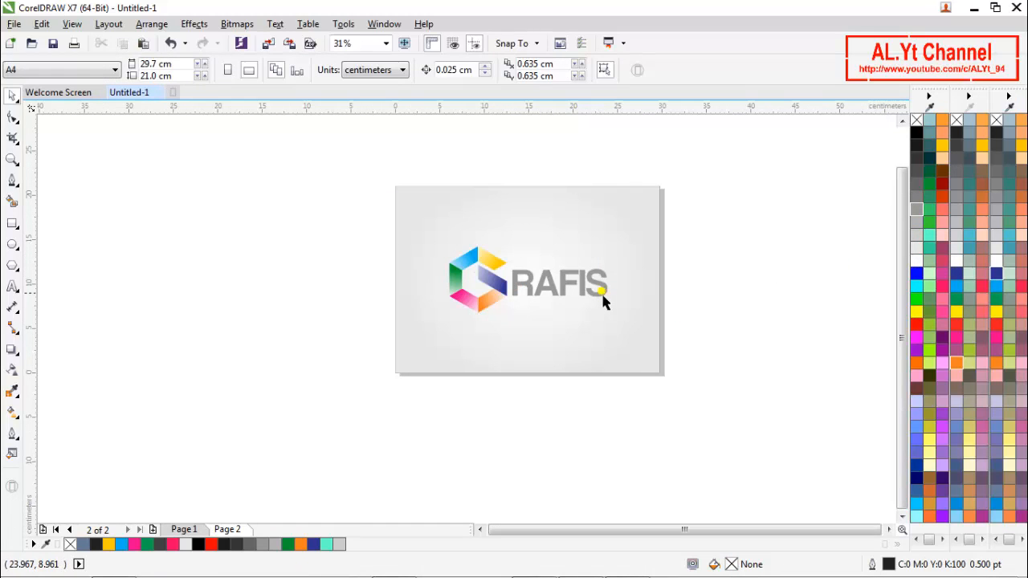
left_click(613, 303)
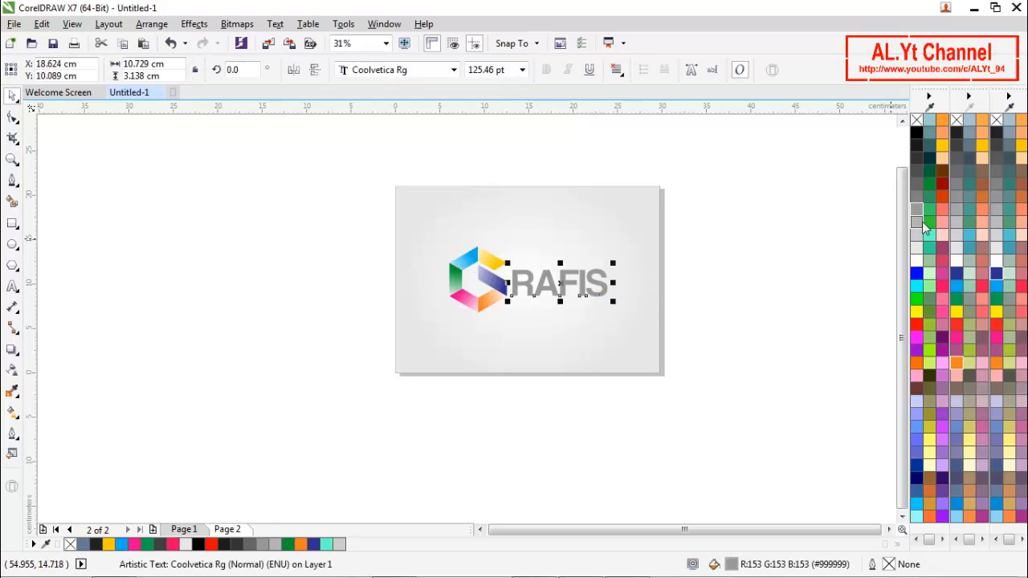
left_click(917, 197)
left_click(803, 244)
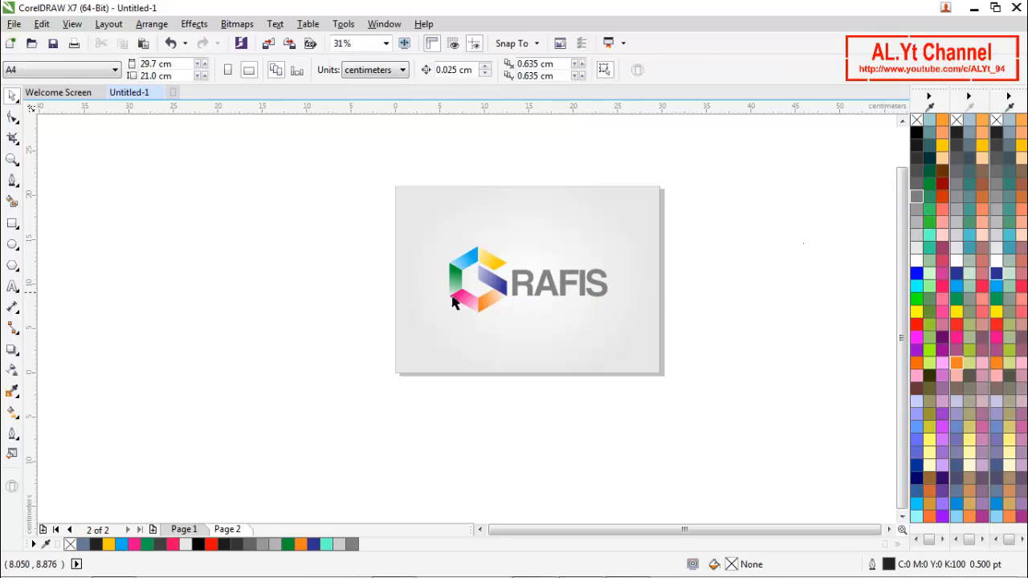
Step: Try a black hairline outline on the G symbol and the RAFIS text together, and remove it again
left_click_drag(370, 222, 692, 349)
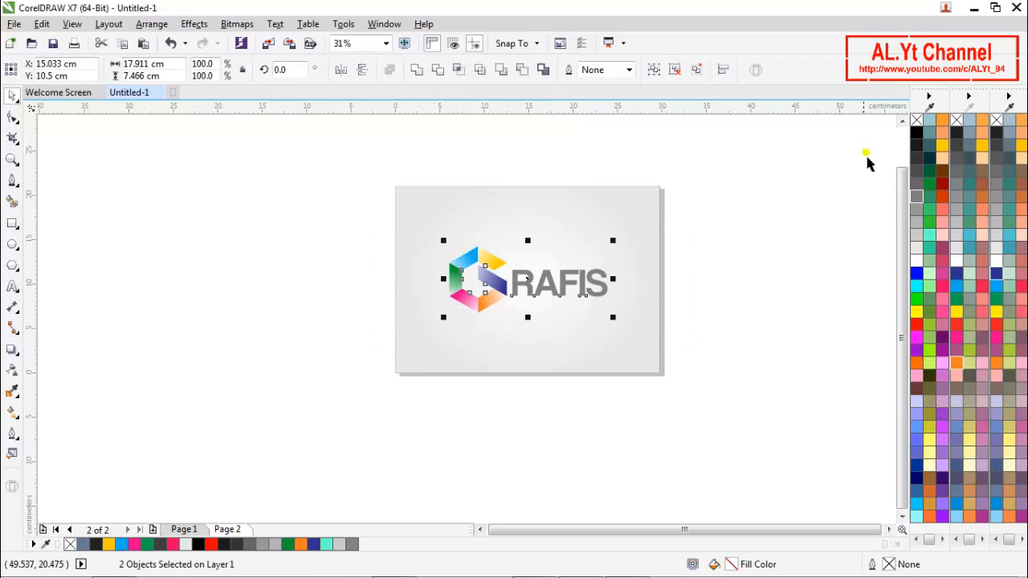
right_click(916, 135)
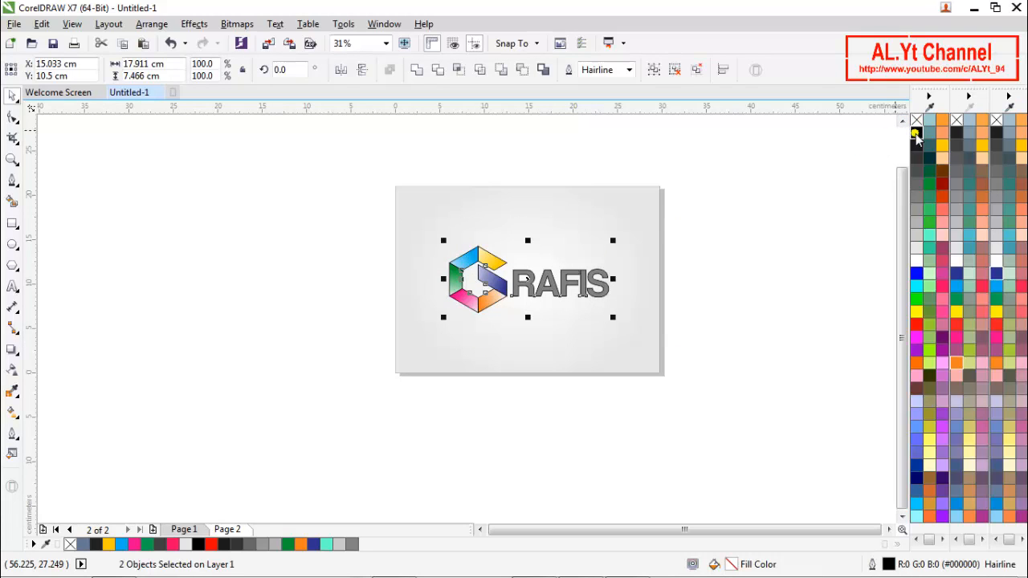
scroll(916, 135, "up", 1)
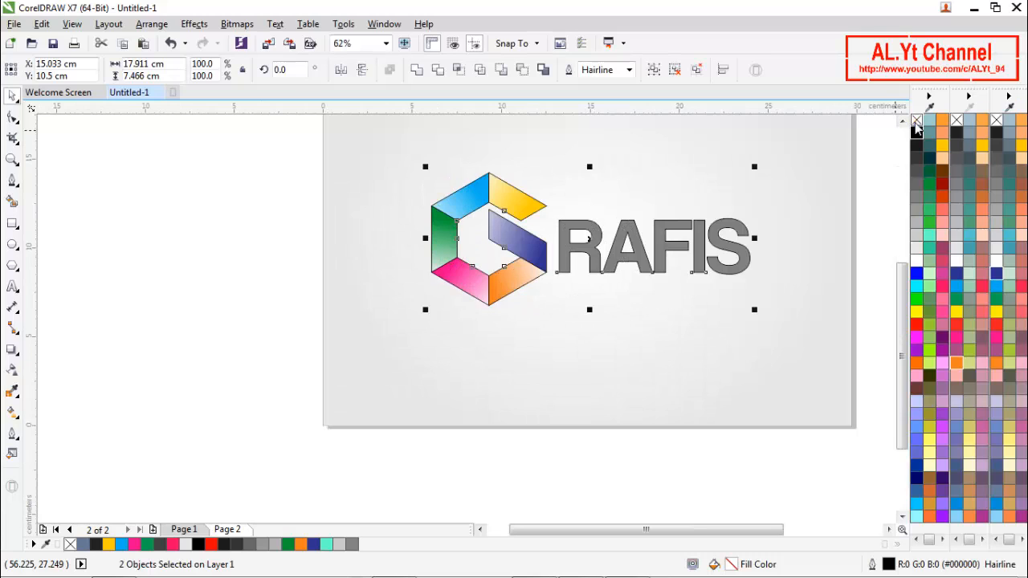
right_click(915, 121)
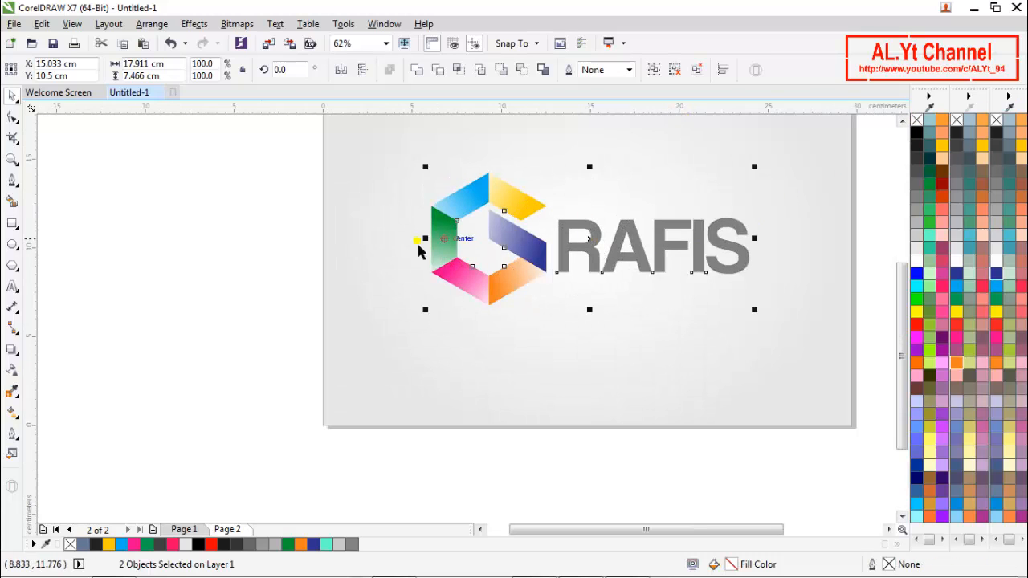
Step: Group the G symbol with the RAFIS text and preview the finished logo full screen, zoomed to fit all objects
left_click(653, 70)
left_click(265, 265)
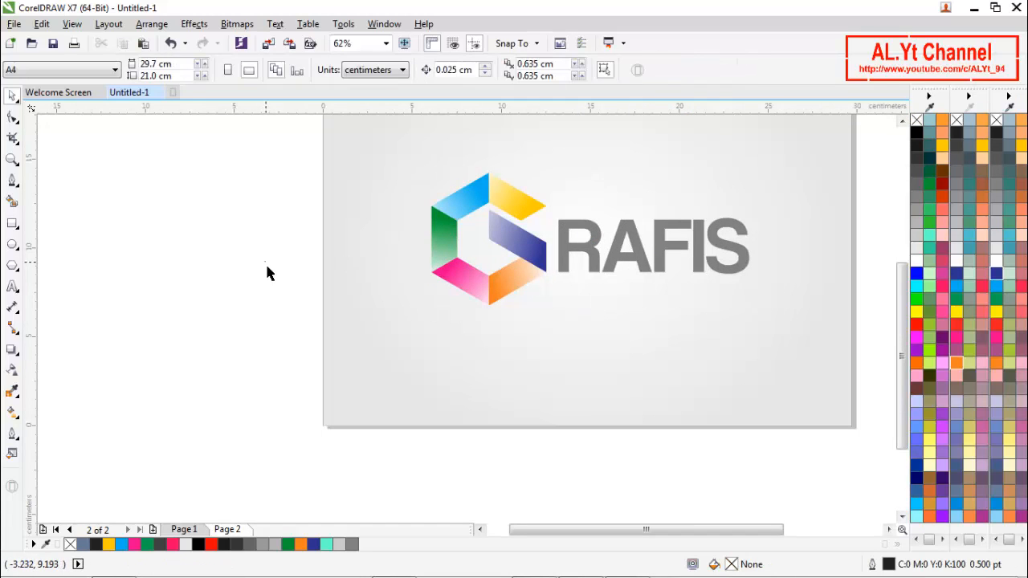
scroll(459, 230, "down", 1)
key("z")
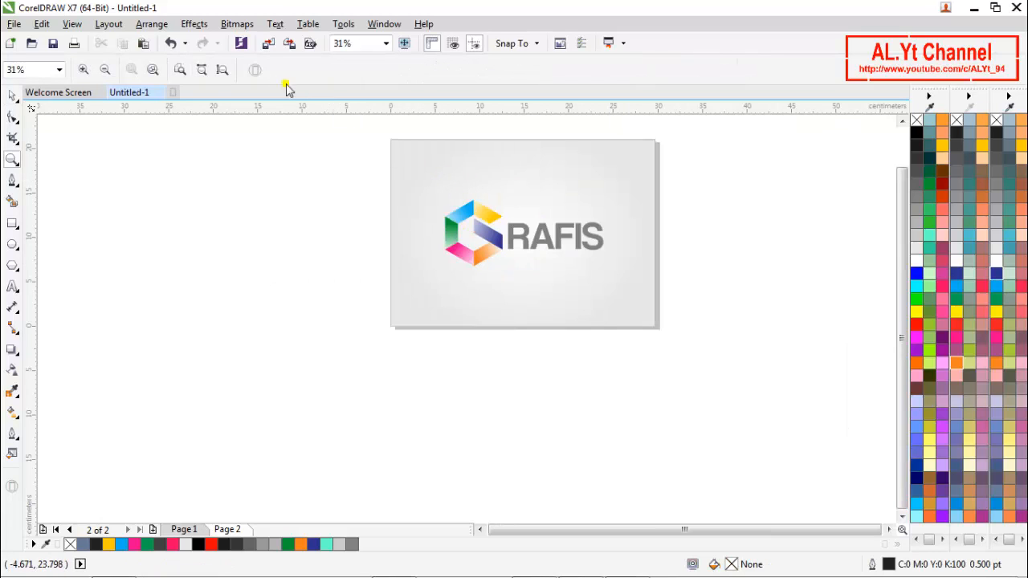
left_click(220, 71)
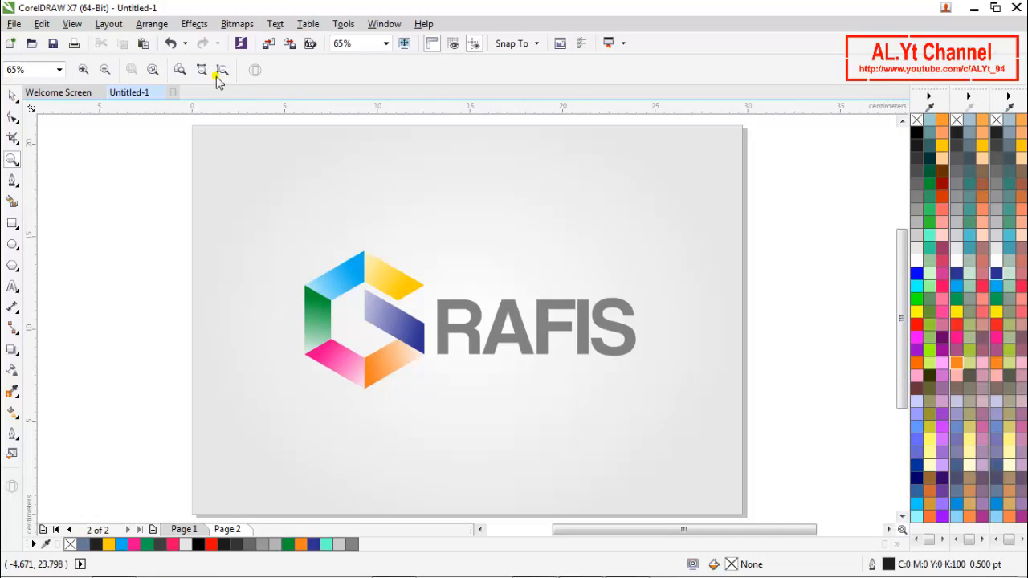
left_click(202, 71)
key("space")
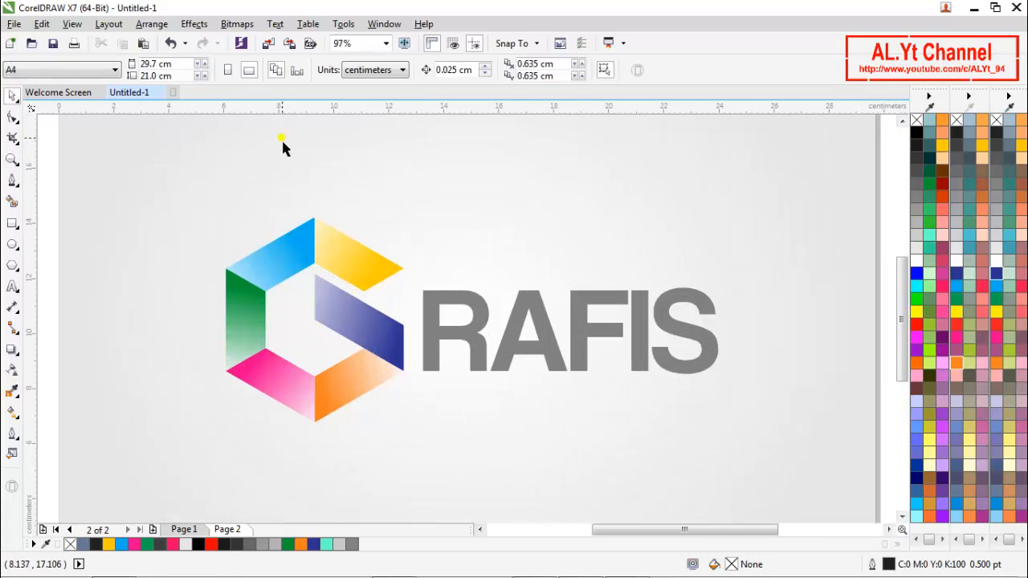
right_click(40, 208)
left_click(53, 208)
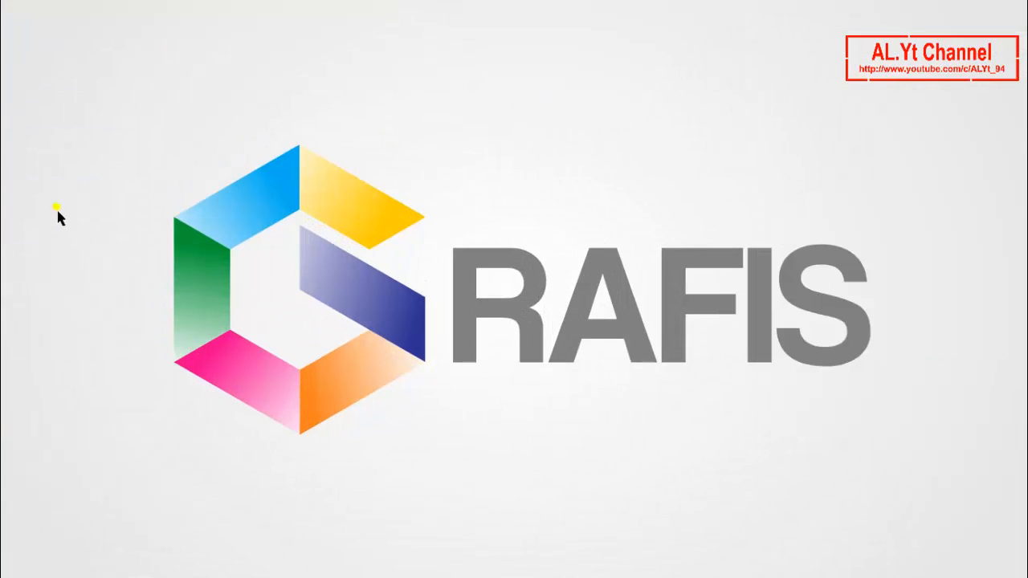